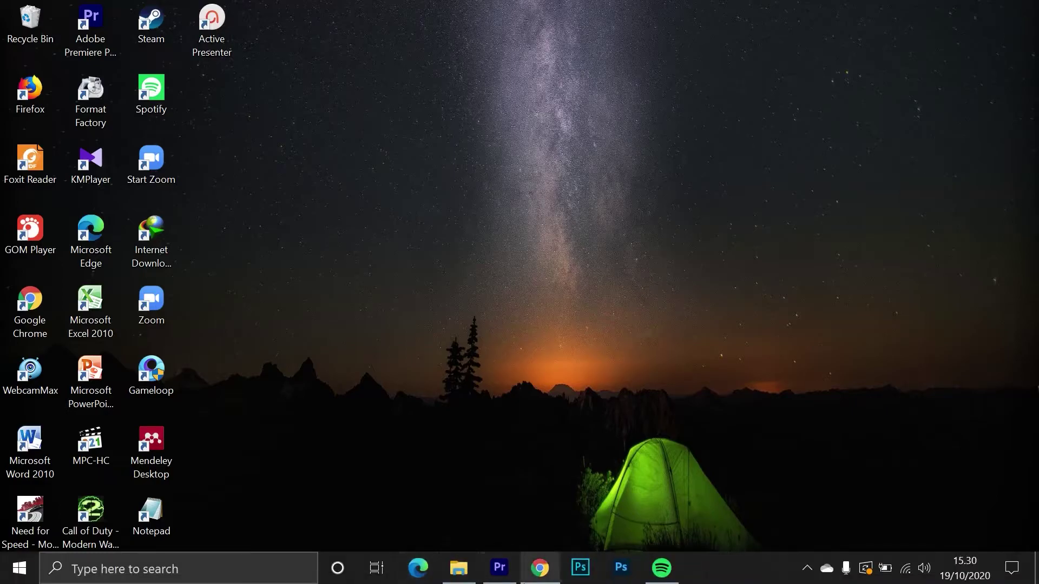
# Step: Switch to Chrome to view the Mendeley Desktop for Windows download page, and return to the desktop
pyautogui.click(540, 568)
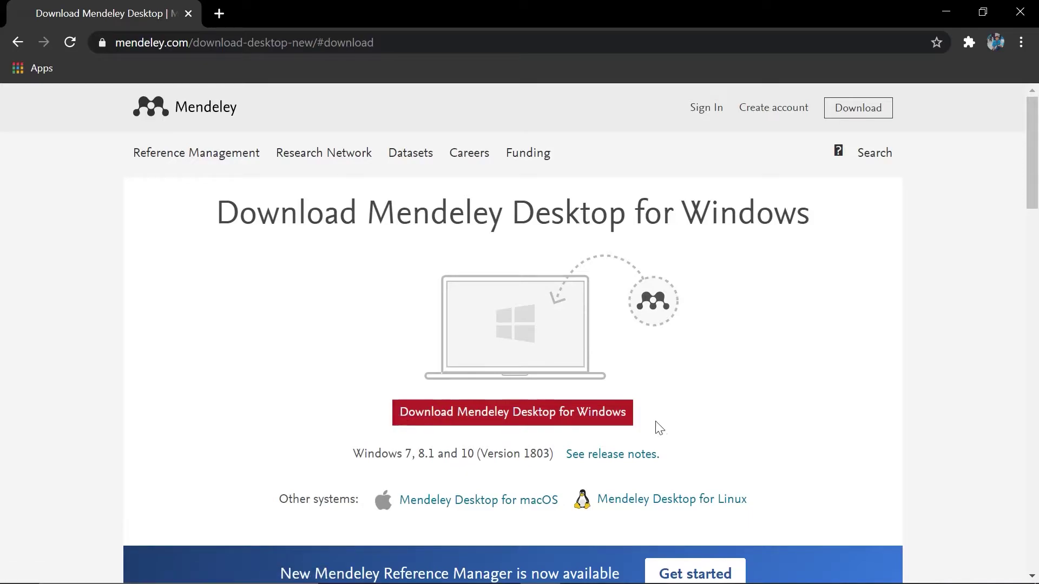
pyautogui.click(941, 11)
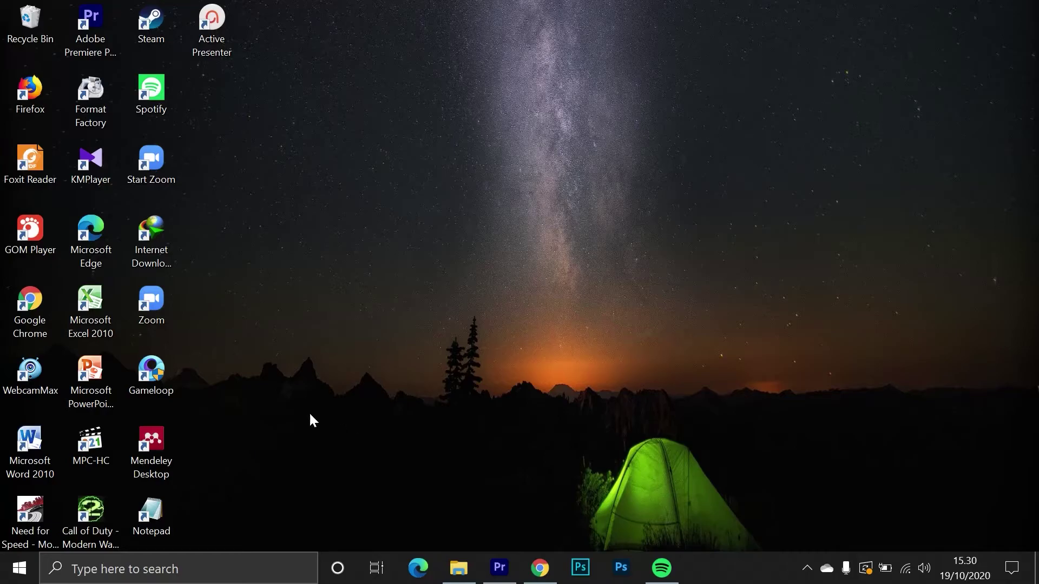
# Step: Open Mendeley Desktop and check the tools for the MS Word plugin option
pyautogui.doubleClick(135, 445)
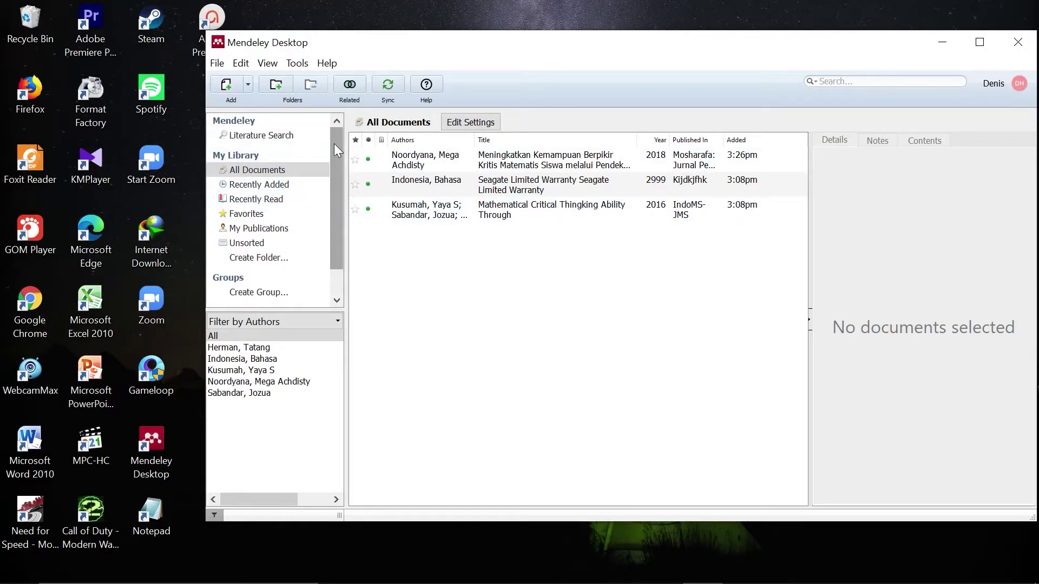
pyautogui.moveTo(335, 145)
pyautogui.mouseDown()
pyautogui.moveTo(341, 168)
pyautogui.moveTo(339, 133)
pyautogui.mouseUp()
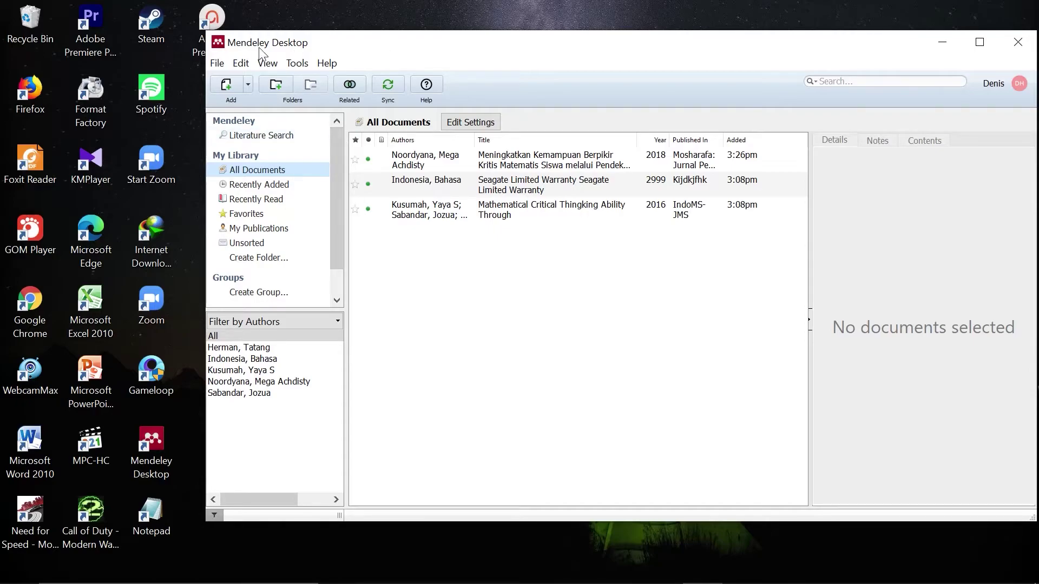
pyautogui.click(305, 65)
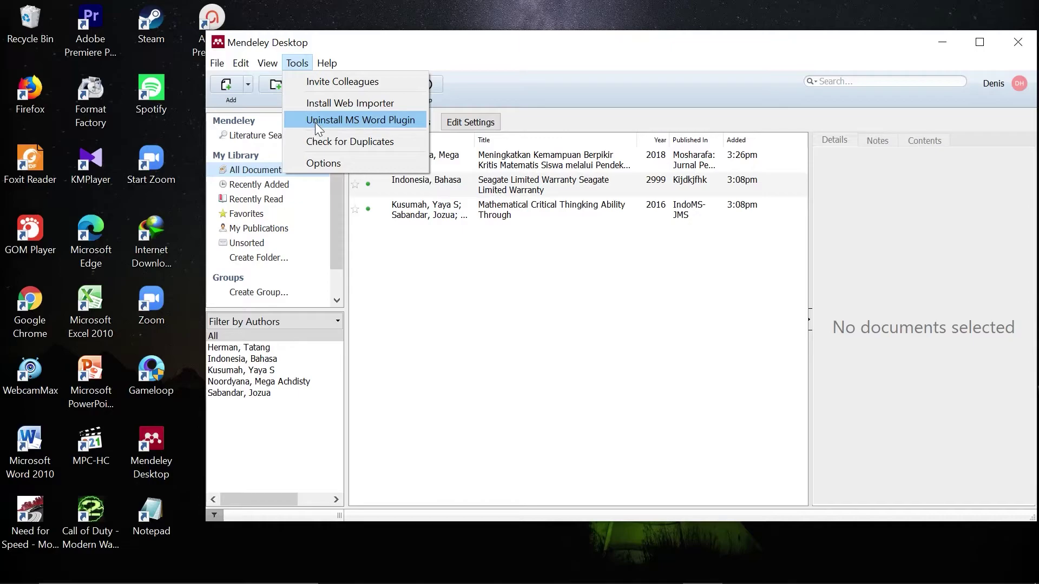
pyautogui.click(470, 322)
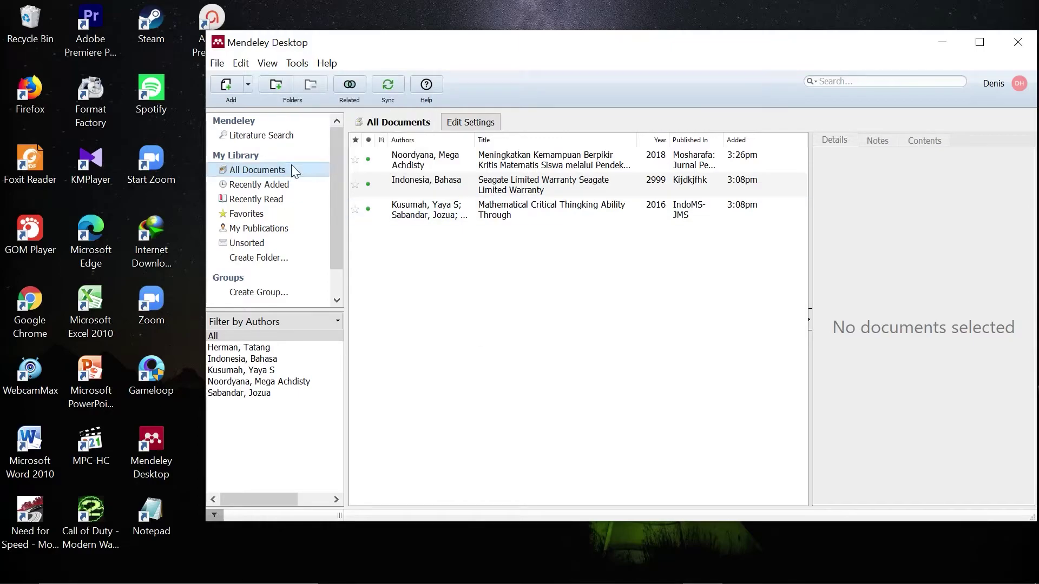
# Step: Search Mendeley's literature catalog for "critical thingking" and add the article "Berpikir Kritis dalam Literasi Membaca dan Menulis" to the library
pyautogui.click(265, 136)
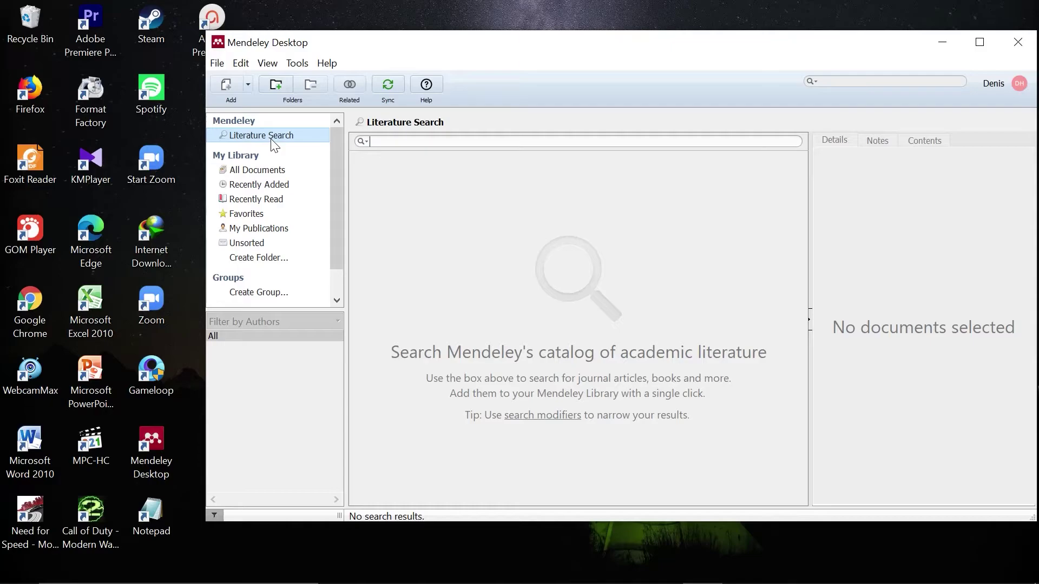
pyautogui.click(401, 145)
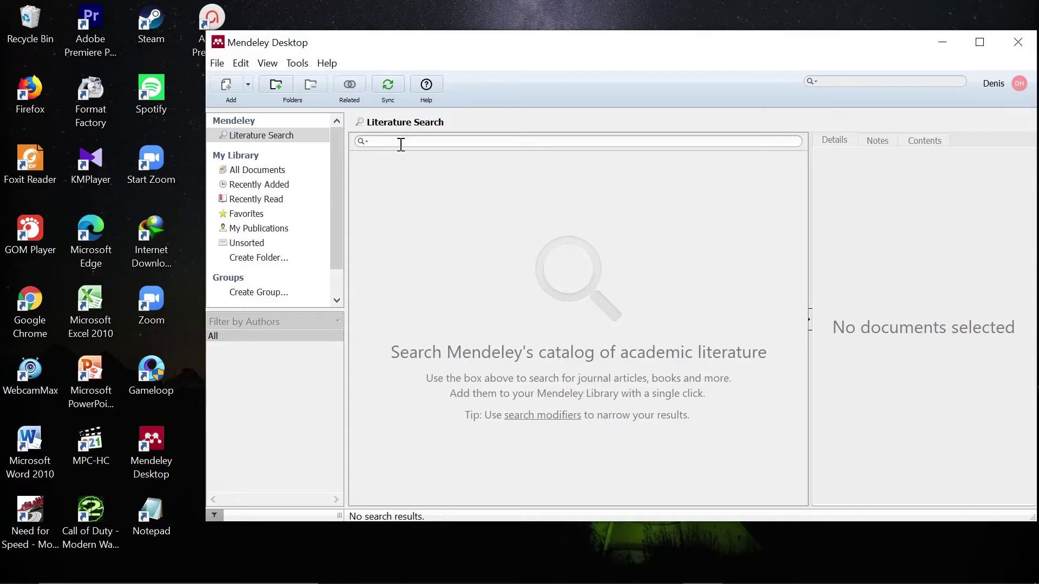
pyautogui.write('crit')
pyautogui.write('ical thi')
pyautogui.write('ngking')
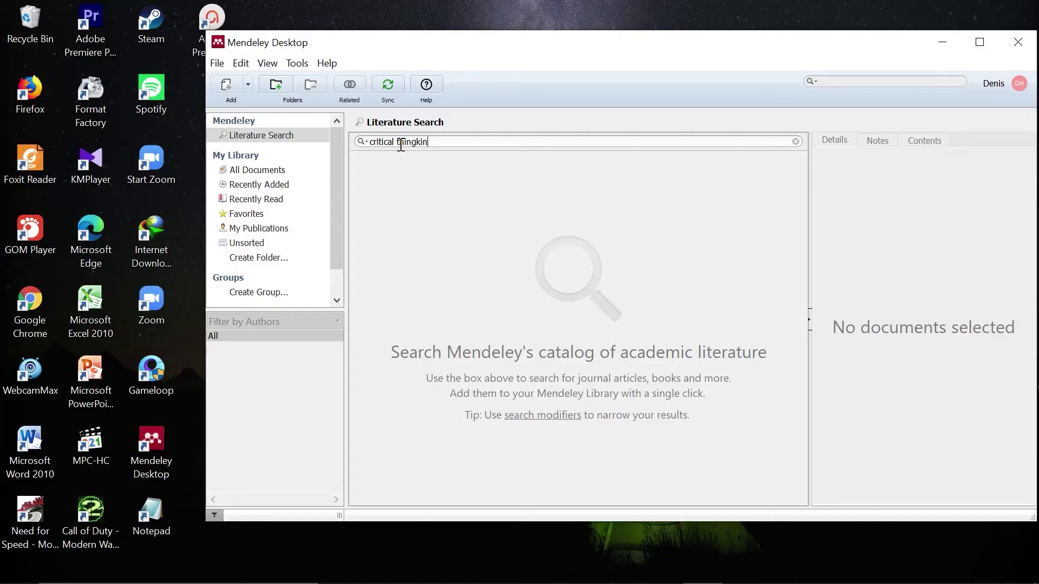
pyautogui.press('Return')
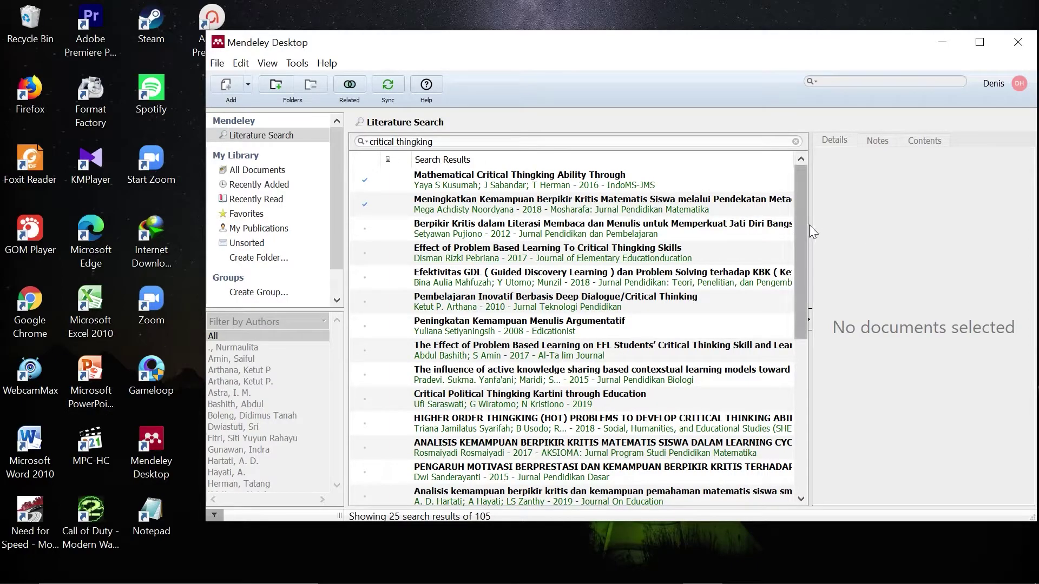
pyautogui.click(362, 229)
pyautogui.click(273, 171)
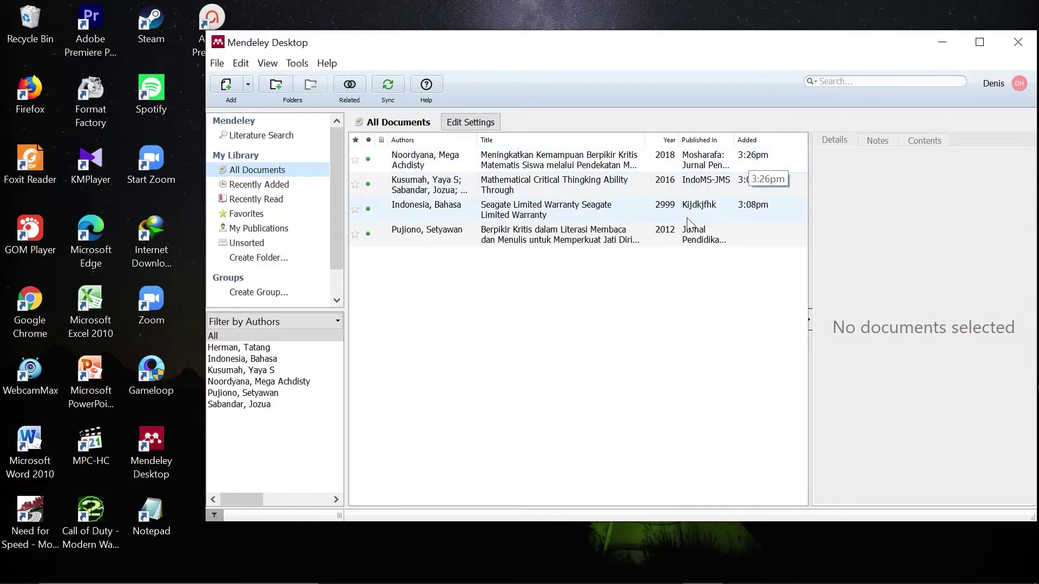
# Step: Open Word with a blank document in a maximized window and write "Critical thingking adalah...."
pyautogui.moveTo(165, 583)
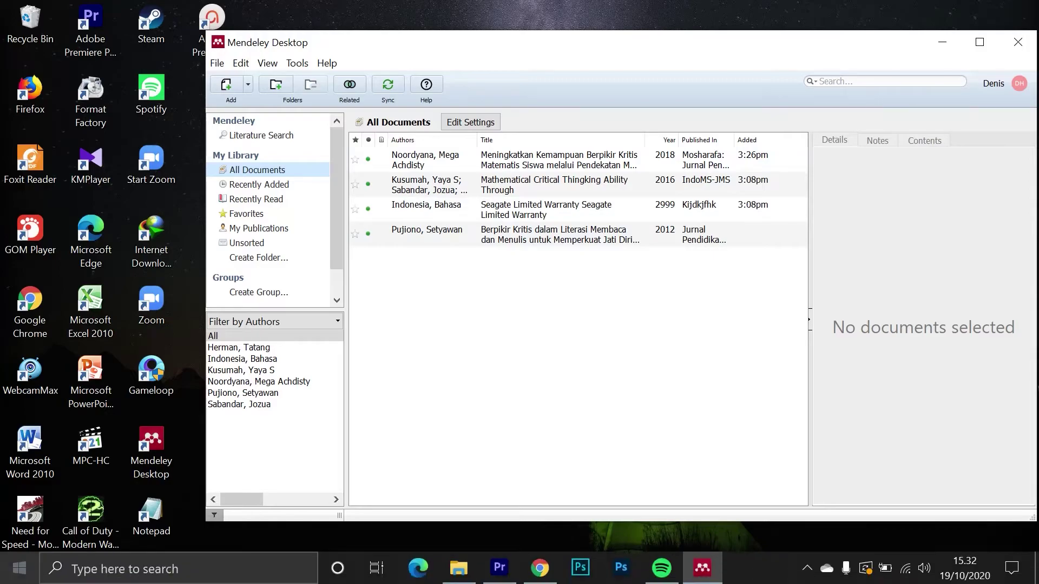
pyautogui.click(113, 569)
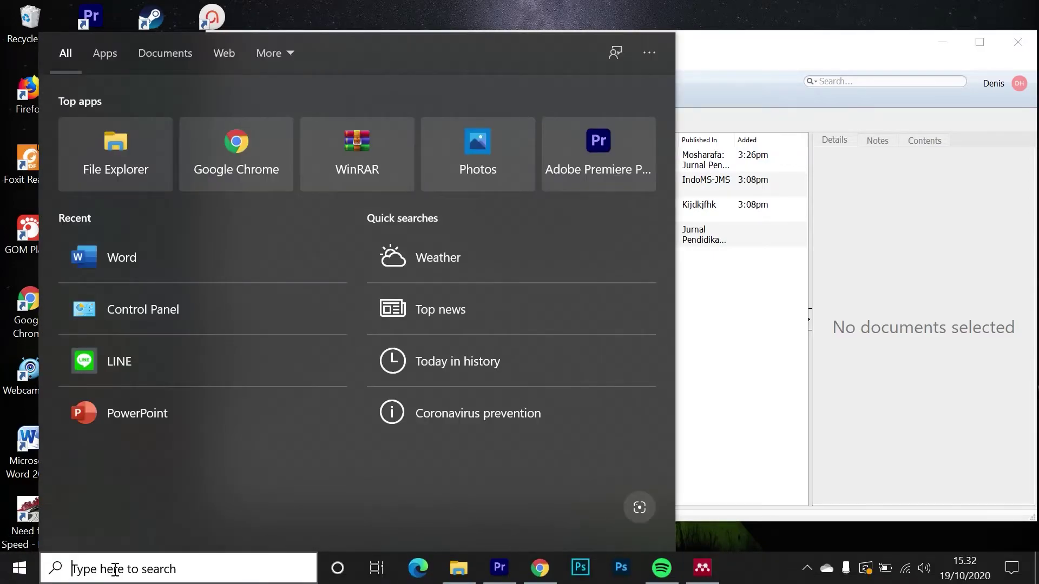
pyautogui.click(153, 267)
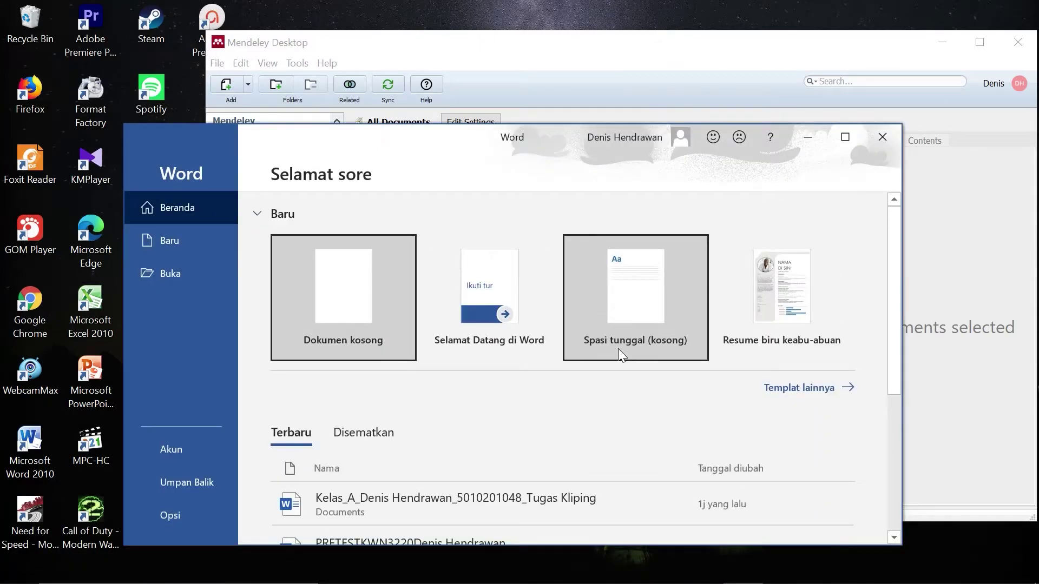
pyautogui.click(366, 247)
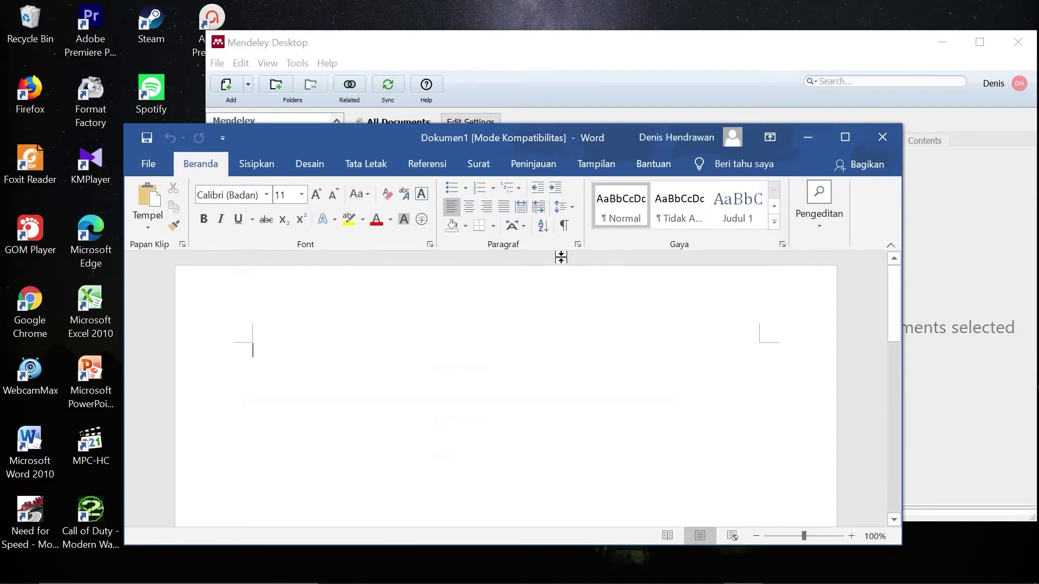
pyautogui.click(854, 143)
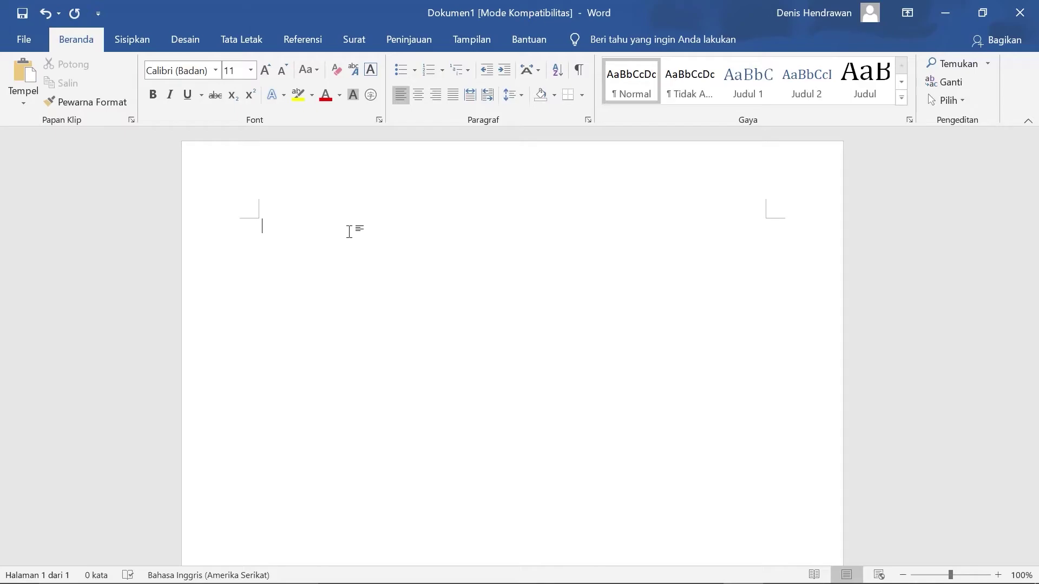
pyautogui.write('critical thingking adalah....')
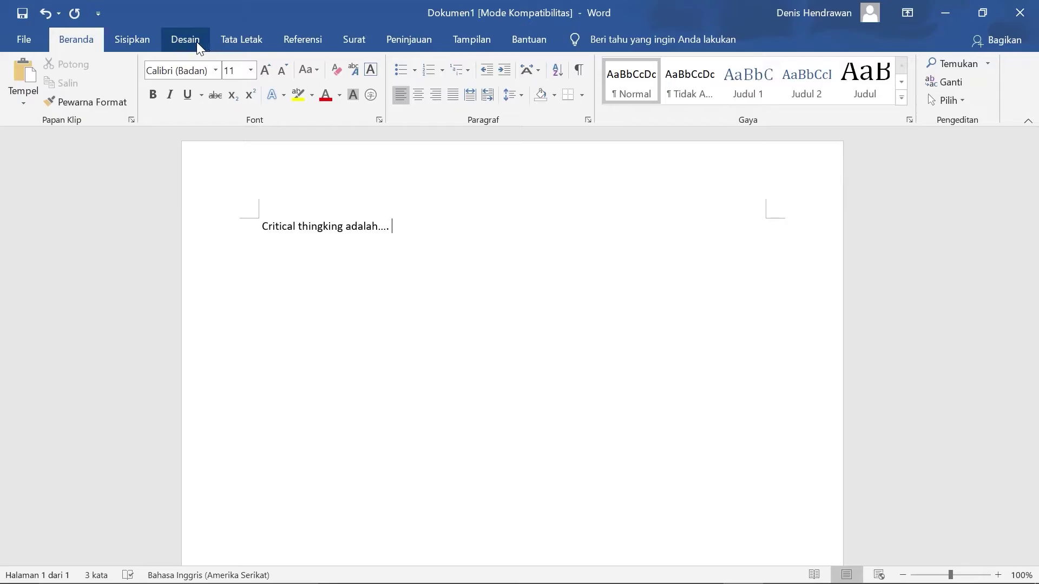
# Step: Insert a Mendeley citation after the sentence, searching for "critical" and choosing the article "Mathematical Critical Thingking Ability Through"
pyautogui.click(301, 37)
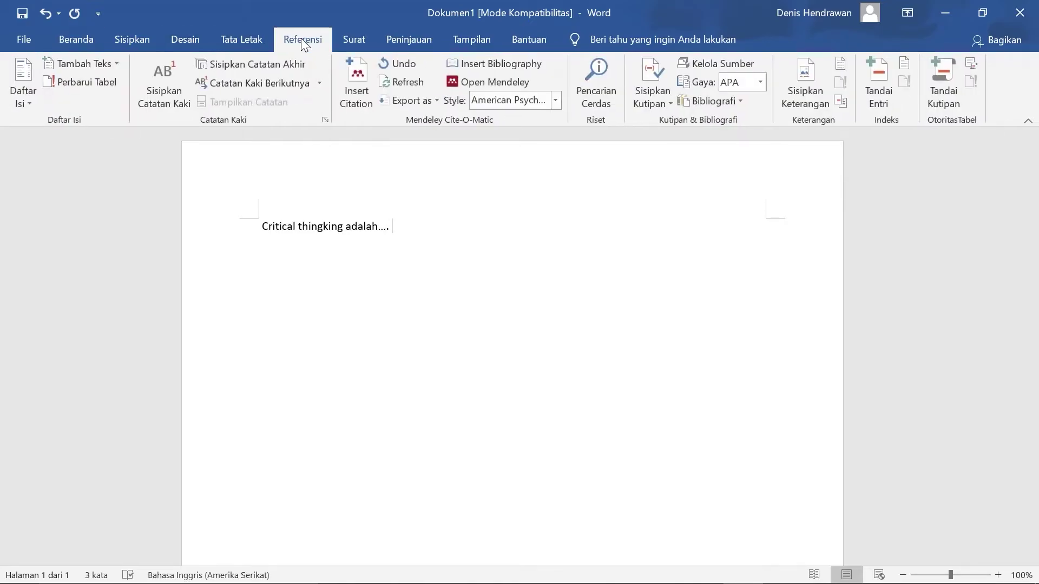
pyautogui.click(356, 76)
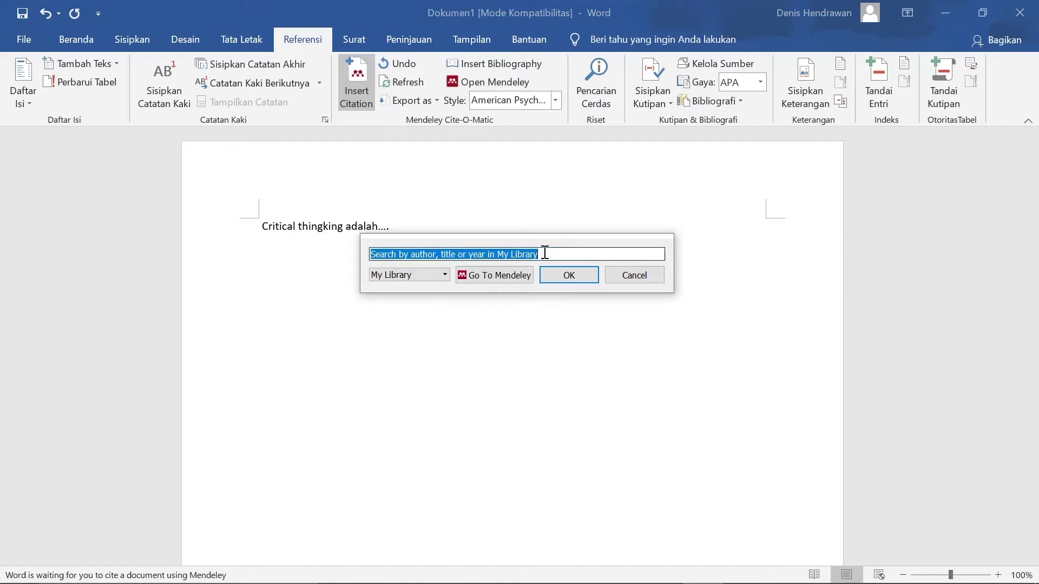
pyautogui.write('cr')
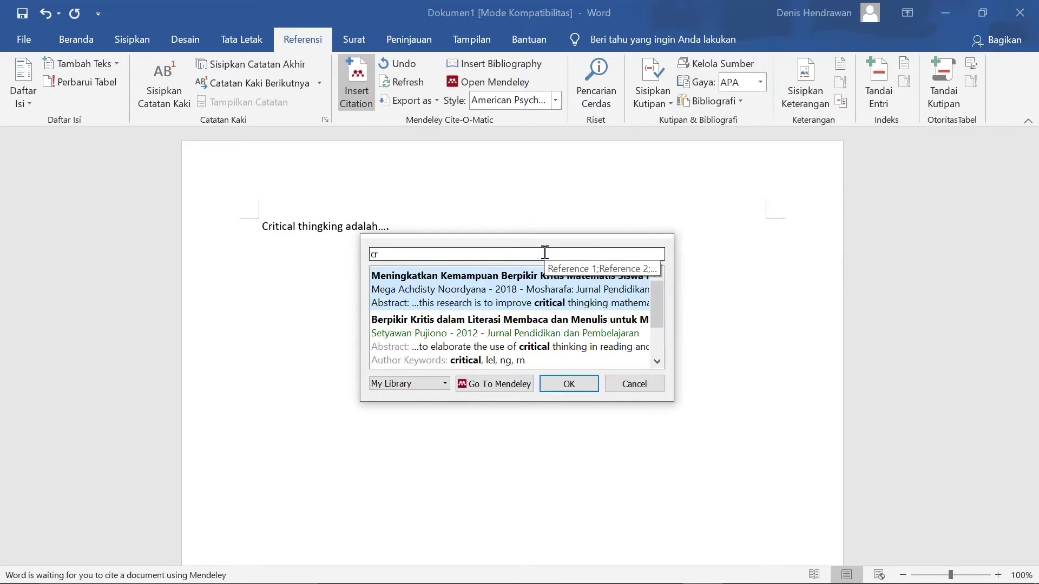
pyautogui.write('itical')
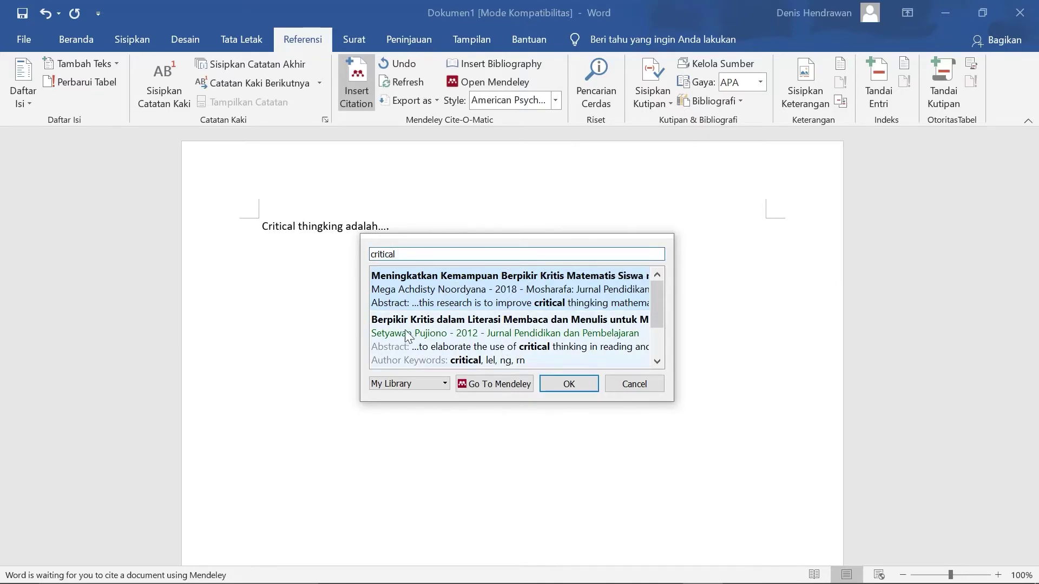
pyautogui.moveTo(657, 303); pyautogui.dragTo(657, 339)
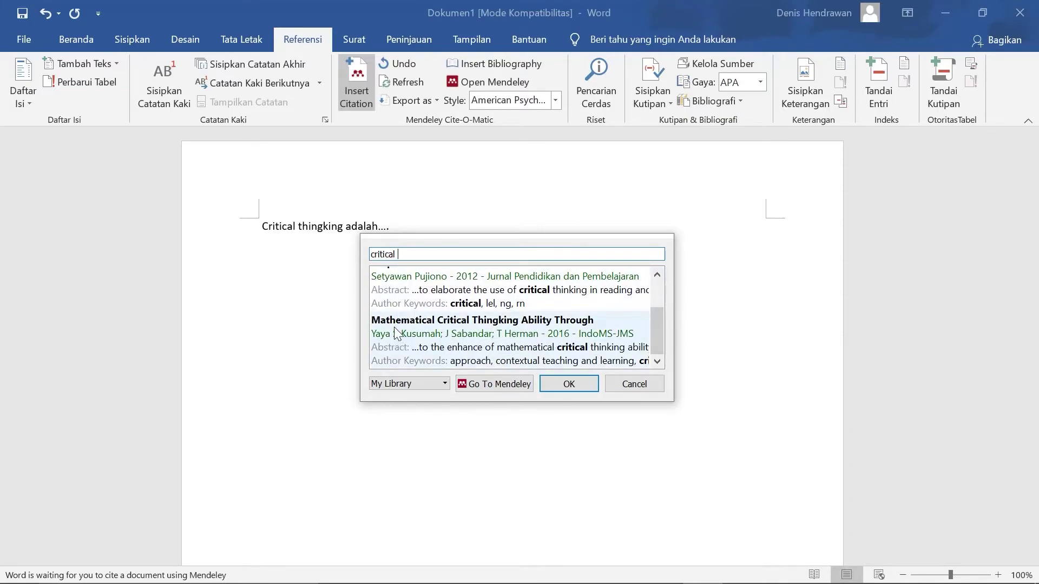
pyautogui.click(432, 327)
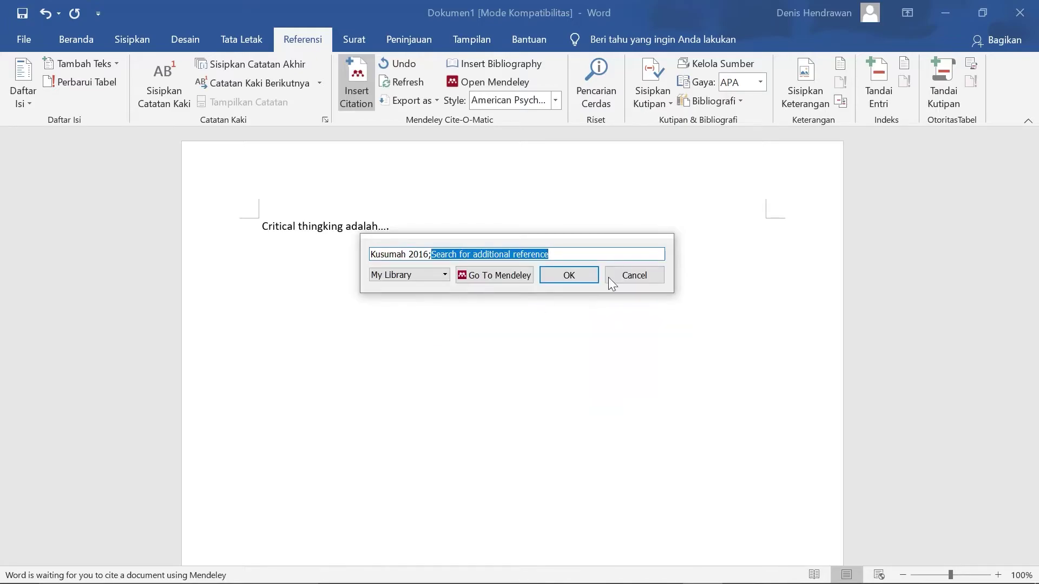
pyautogui.click(577, 274)
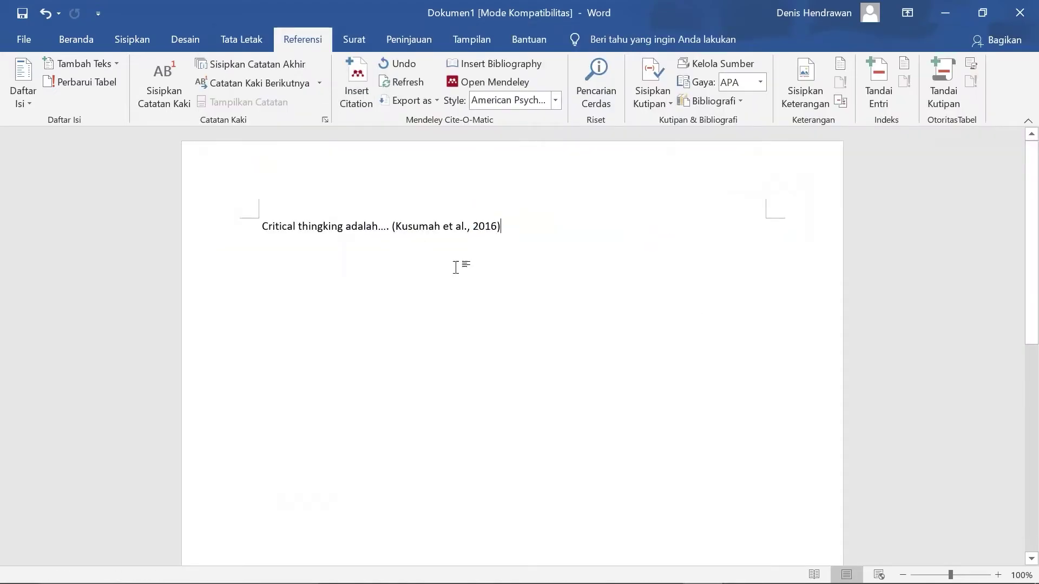
pyautogui.moveTo(508, 230)
pyautogui.mouseDown()
pyautogui.moveTo(377, 231)
pyautogui.moveTo(533, 243)
pyautogui.moveTo(371, 230)
pyautogui.moveTo(502, 249)
pyautogui.mouseUp()
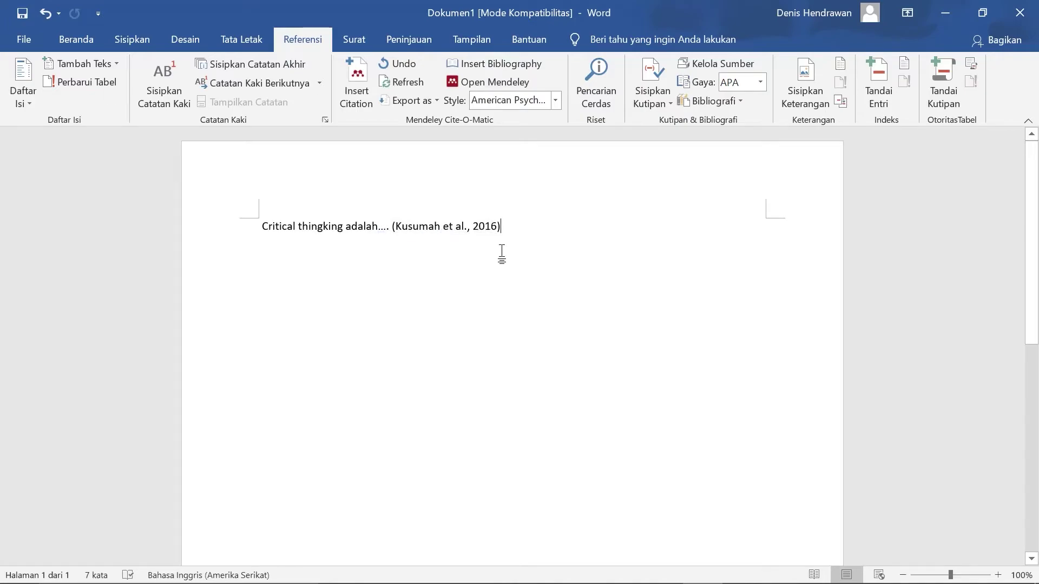
# Step: Add a new line "Bahasa Indonesia adalah...." and cite the "Seagate Limited Warranty" article by selecting it in the Mendeley library
pyautogui.press('Return')
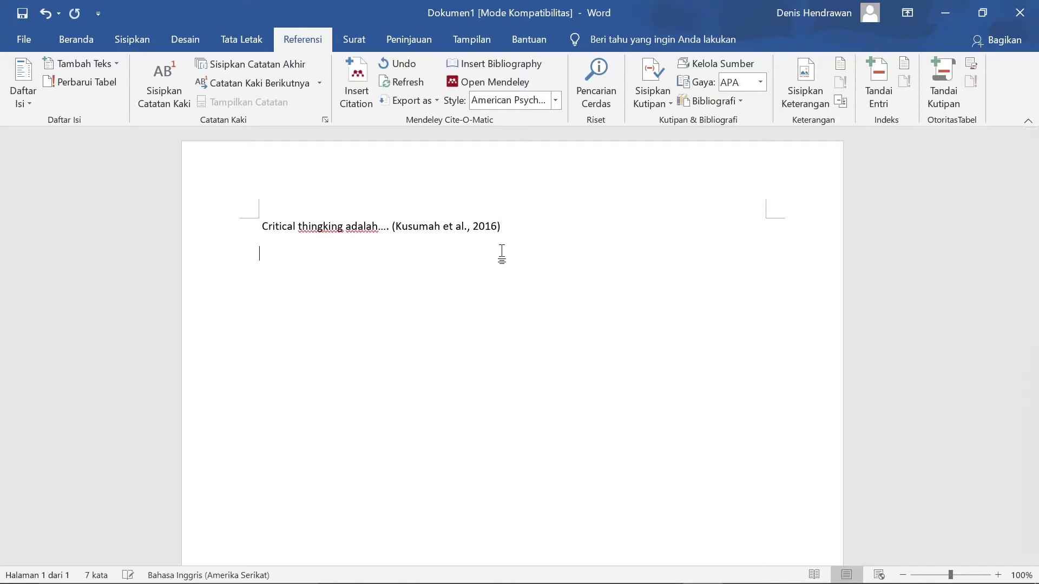
pyautogui.write('bahasa indonesia adalah....')
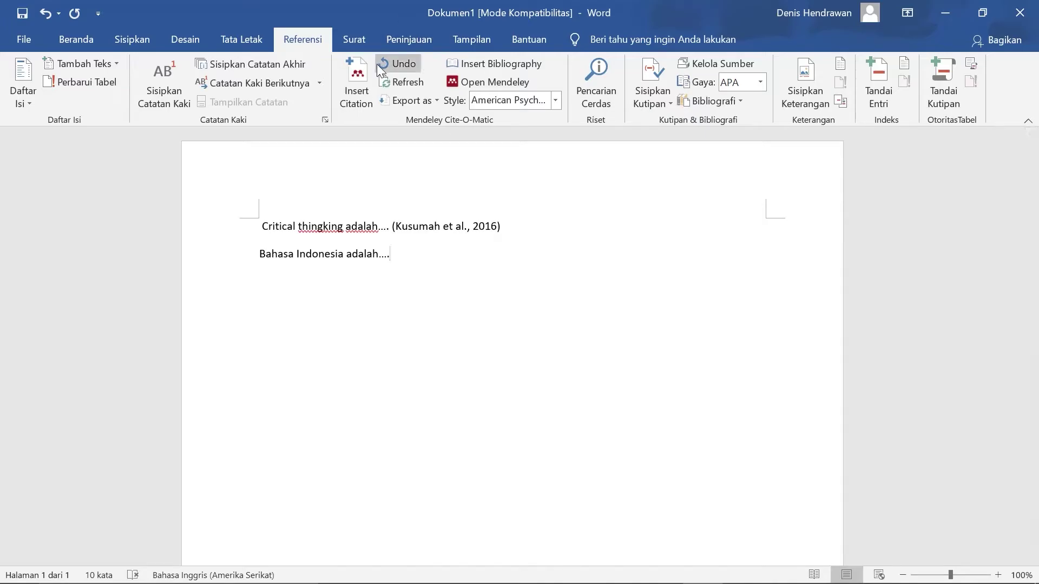
pyautogui.click(360, 71)
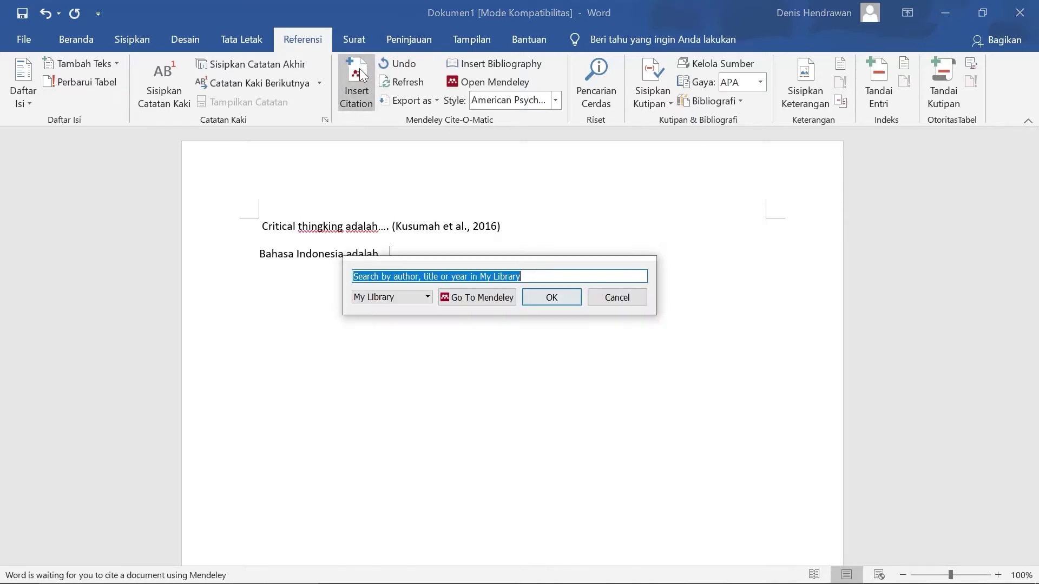
pyautogui.click(489, 298)
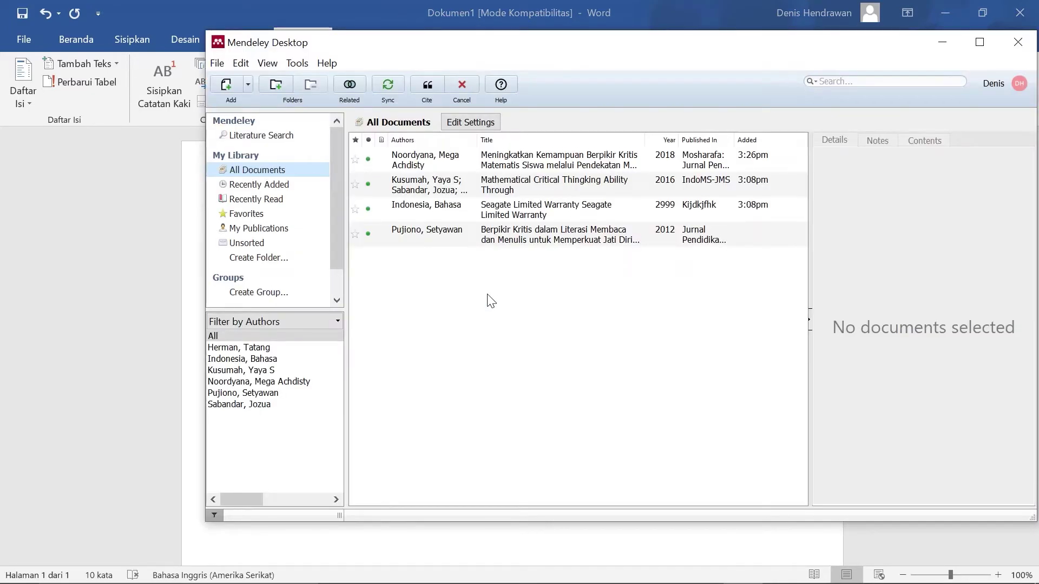
pyautogui.click(477, 201)
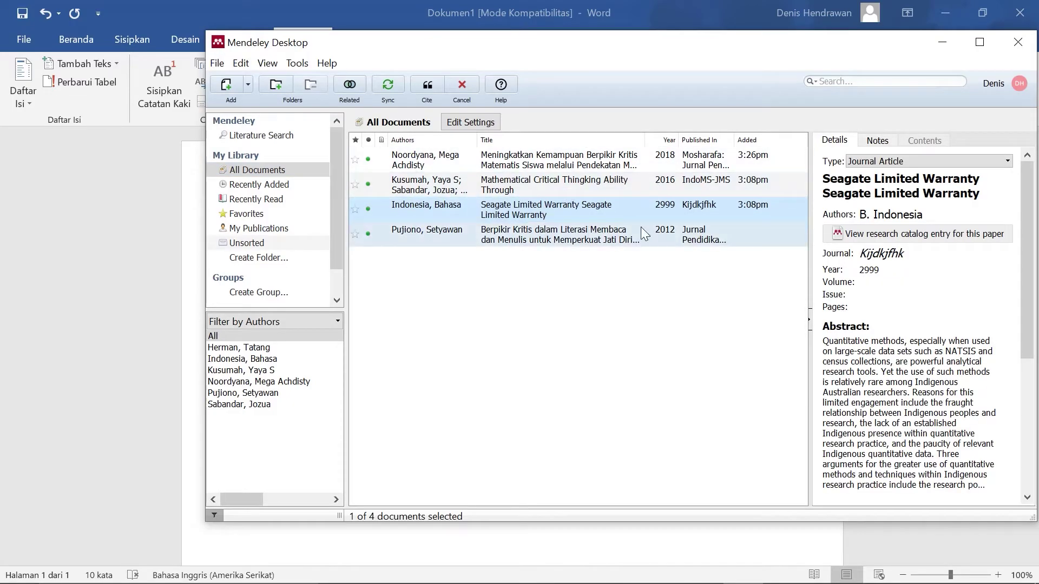
pyautogui.click(427, 86)
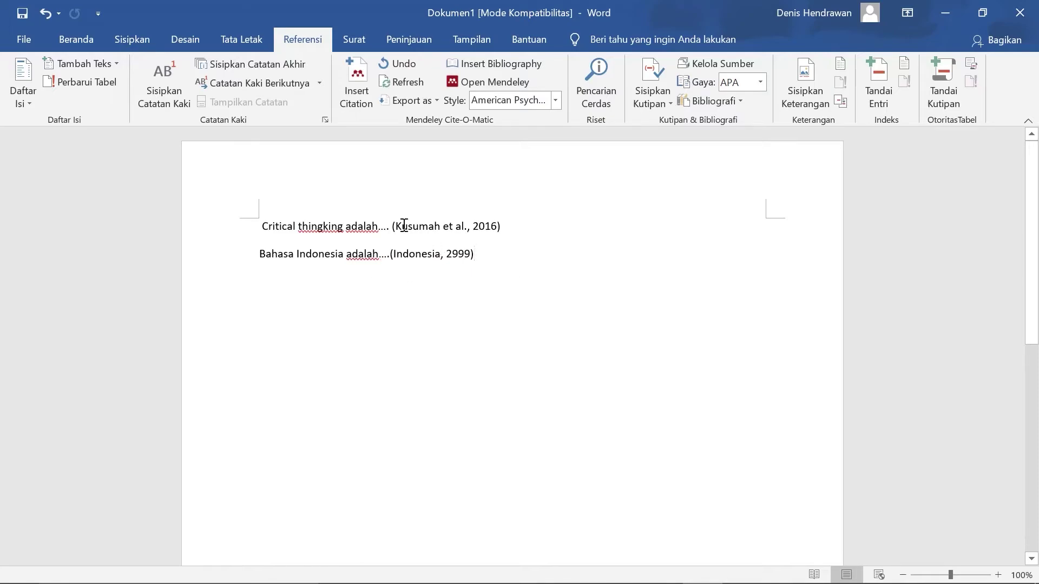
# Step: Insert a blank page after the cited text and write the heading "DAFTAR PUSTAKA" on page 2
pyautogui.click(119, 37)
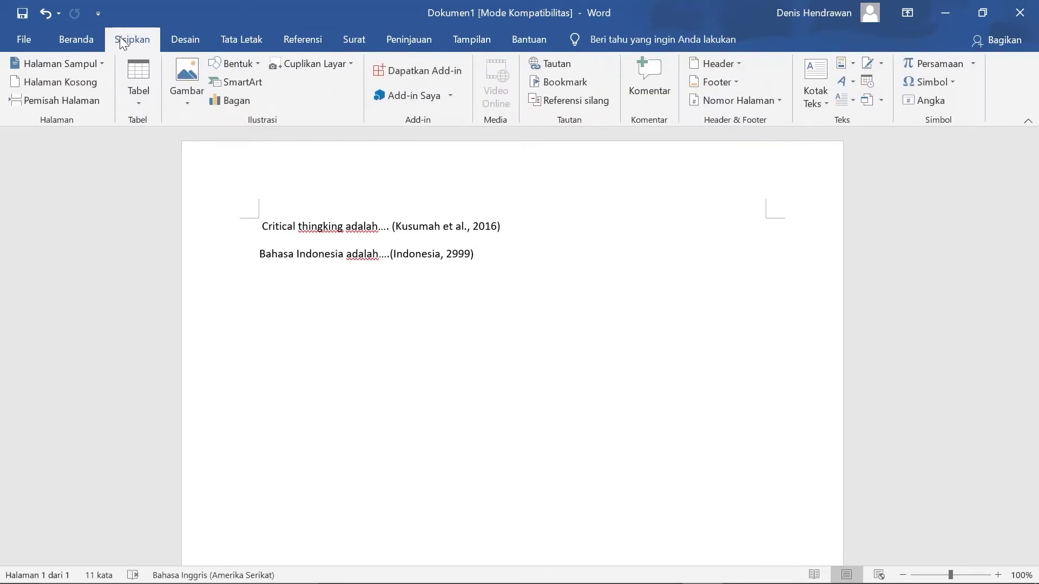
pyautogui.click(56, 82)
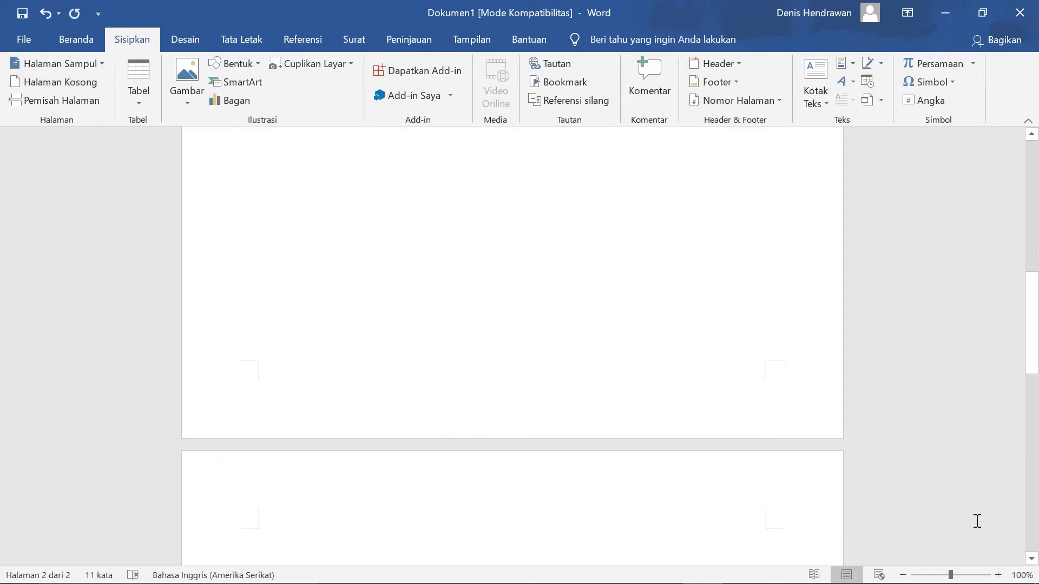
pyautogui.moveTo(1034, 365); pyautogui.dragTo(1031, 408)
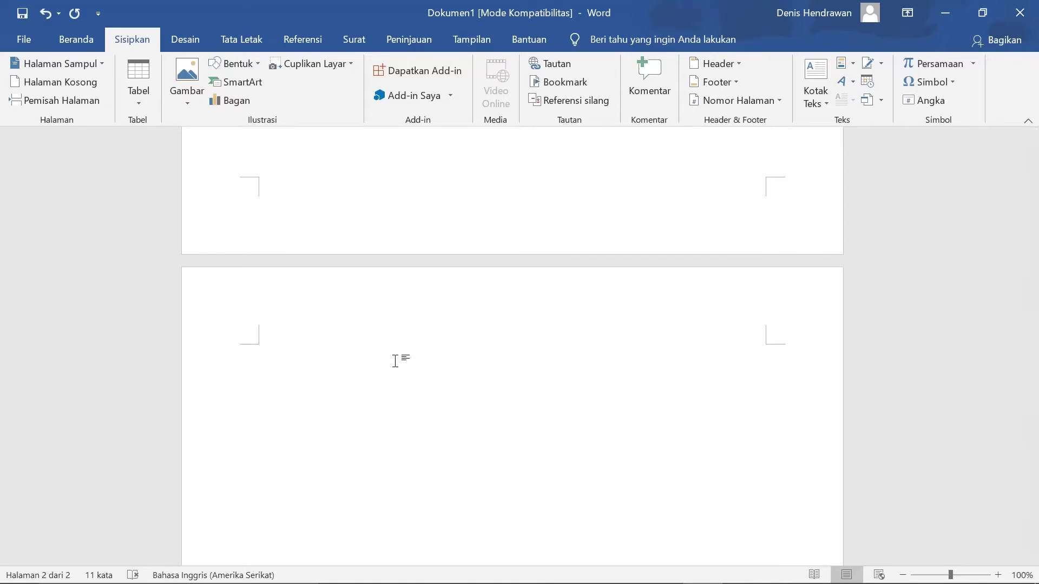
pyautogui.write('DAFTAR PUSTAKA')
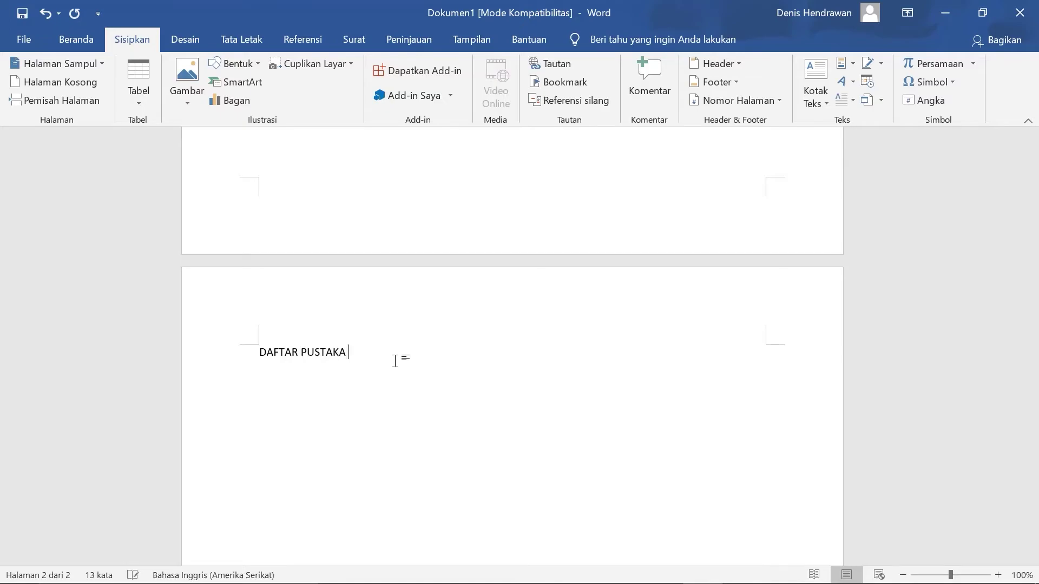
# Step: Center the "DAFTAR PUSTAKA" heading on page 2
pyautogui.moveTo(349, 364); pyautogui.dragTo(170, 331)
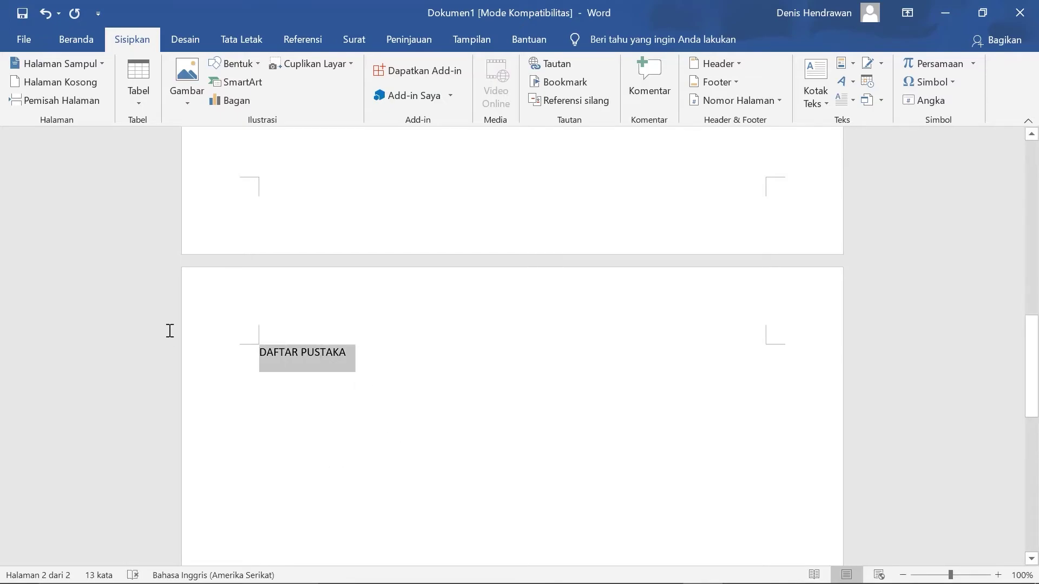
pyautogui.click(89, 61)
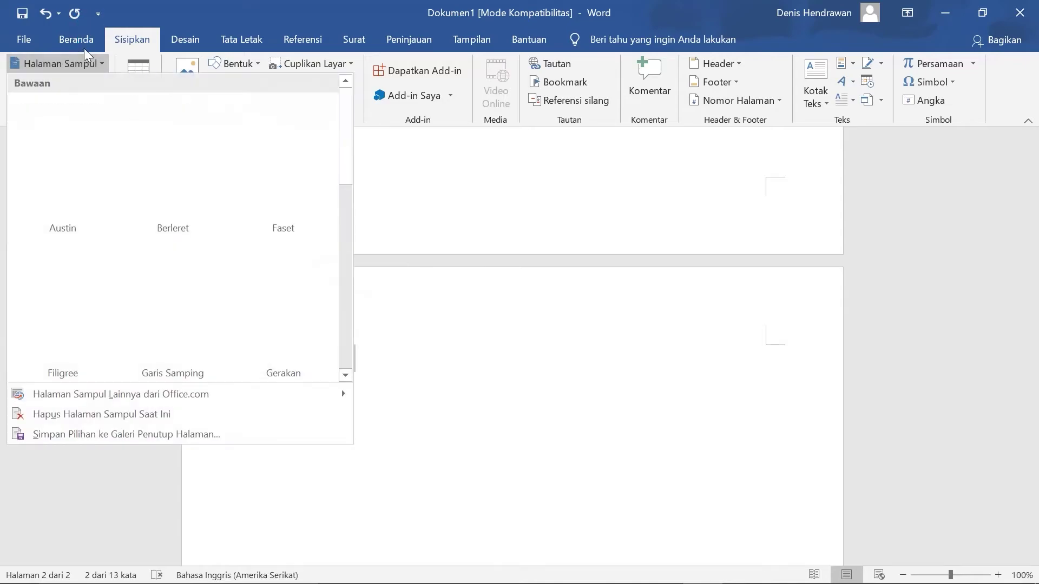
pyautogui.click(443, 227)
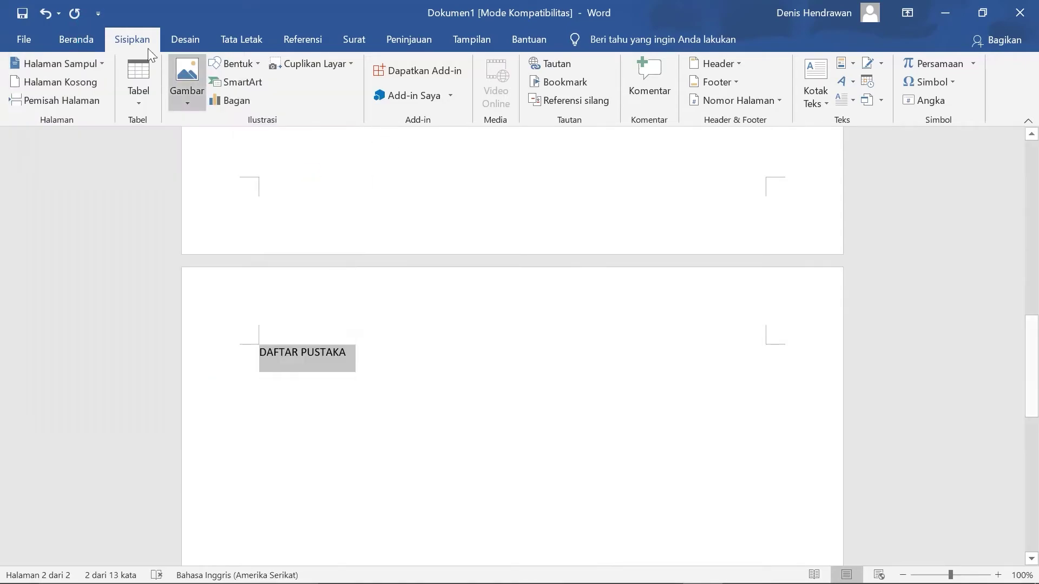
pyautogui.click(60, 31)
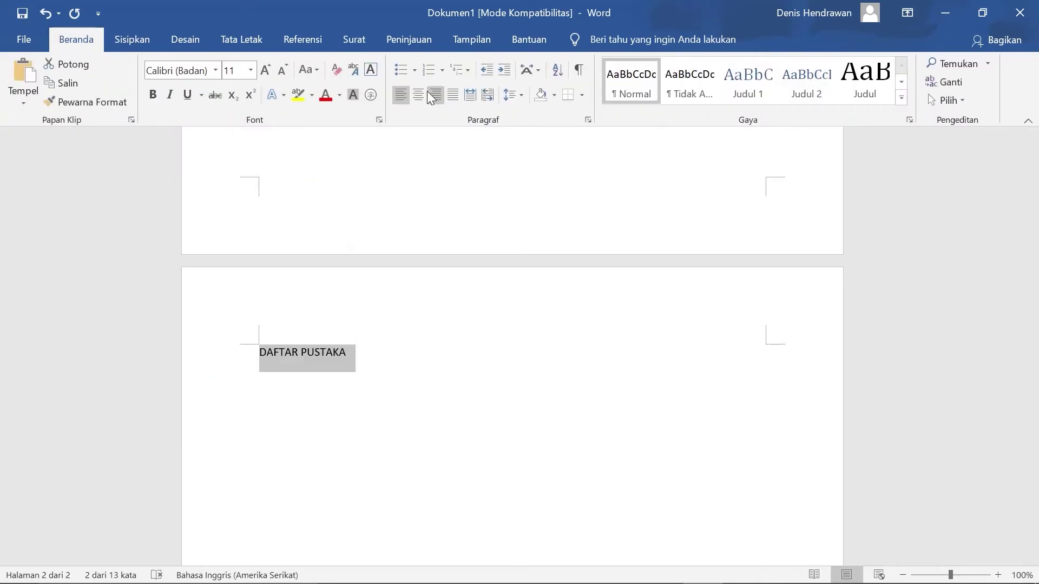
pyautogui.click(414, 96)
pyautogui.click(551, 431)
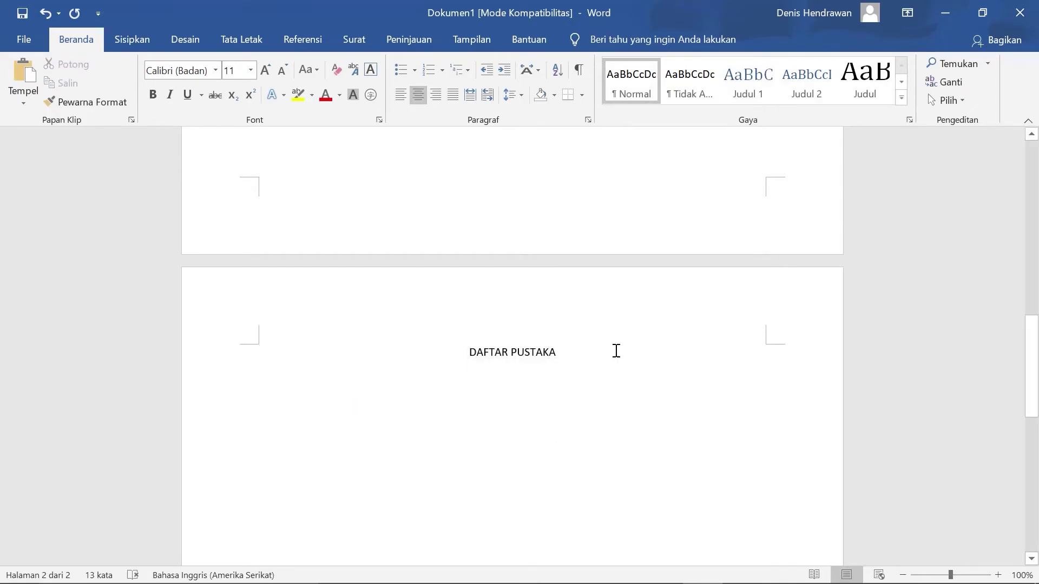
# Step: Add a left-aligned line below the "DAFTAR PUSTAKA" heading and insert the Mendeley bibliography there
pyautogui.press('Return')
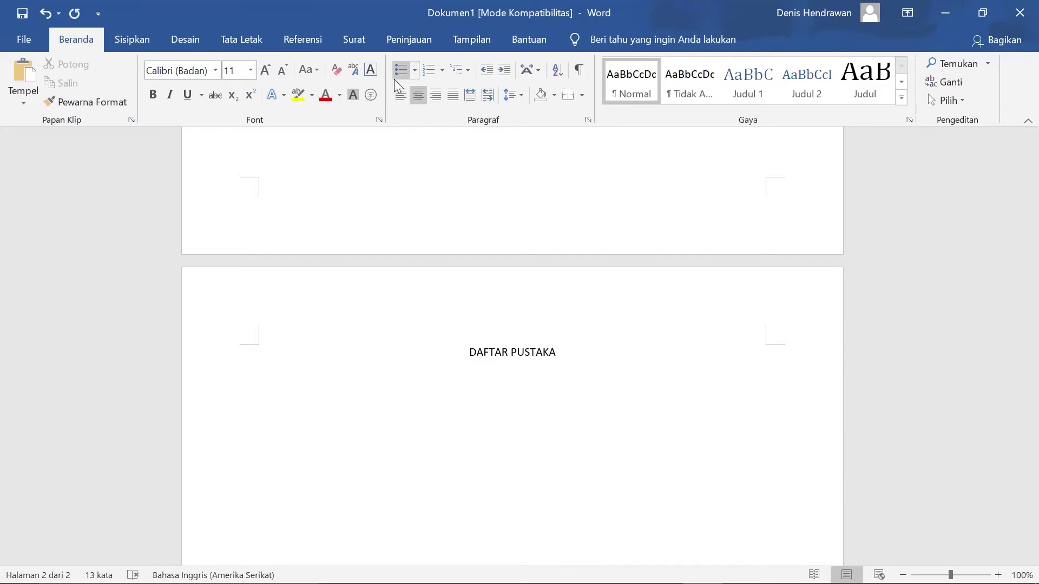
pyautogui.click(403, 96)
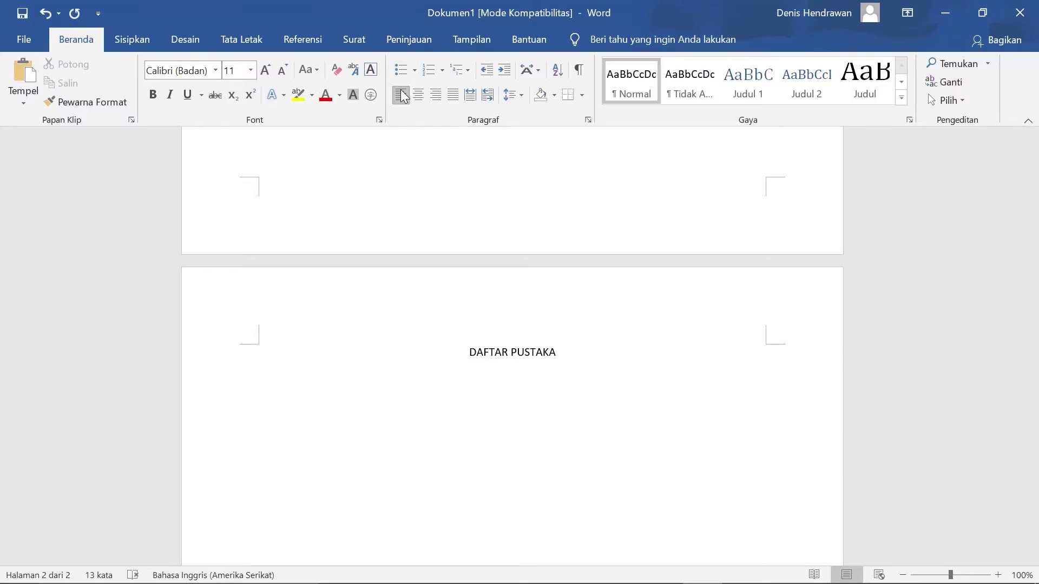
pyautogui.click(303, 38)
pyautogui.click(494, 64)
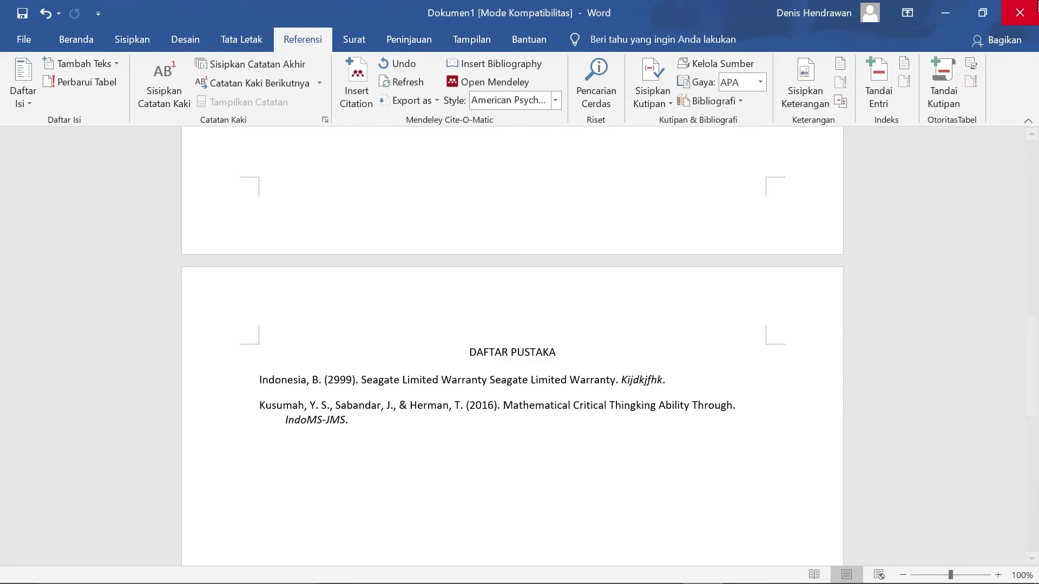
# Step: Close the Word document without saving it and bring up the "critical thingking" literature search in Mendeley Desktop
pyautogui.click(1035, 10)
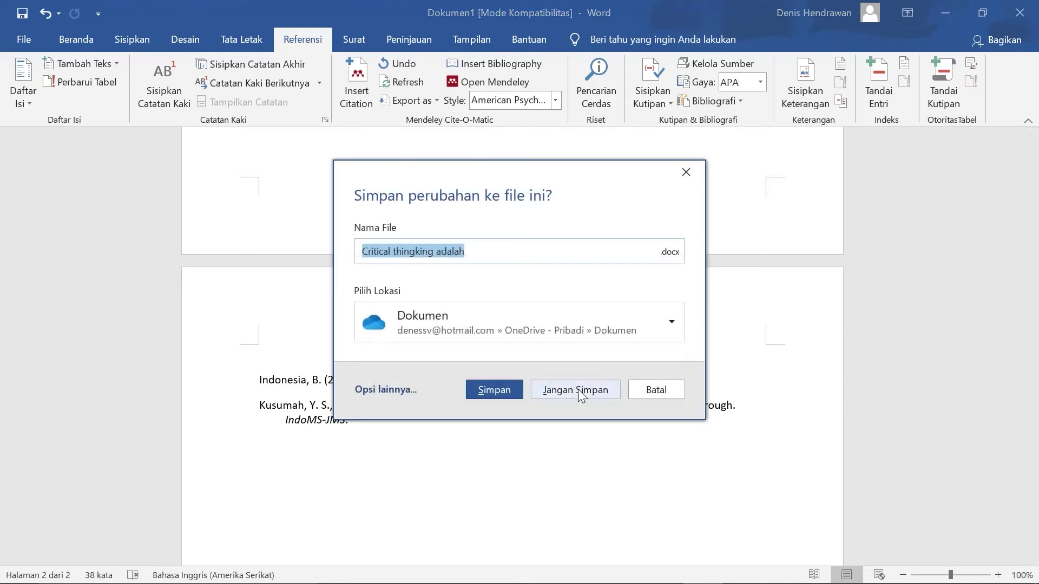
pyautogui.click(578, 389)
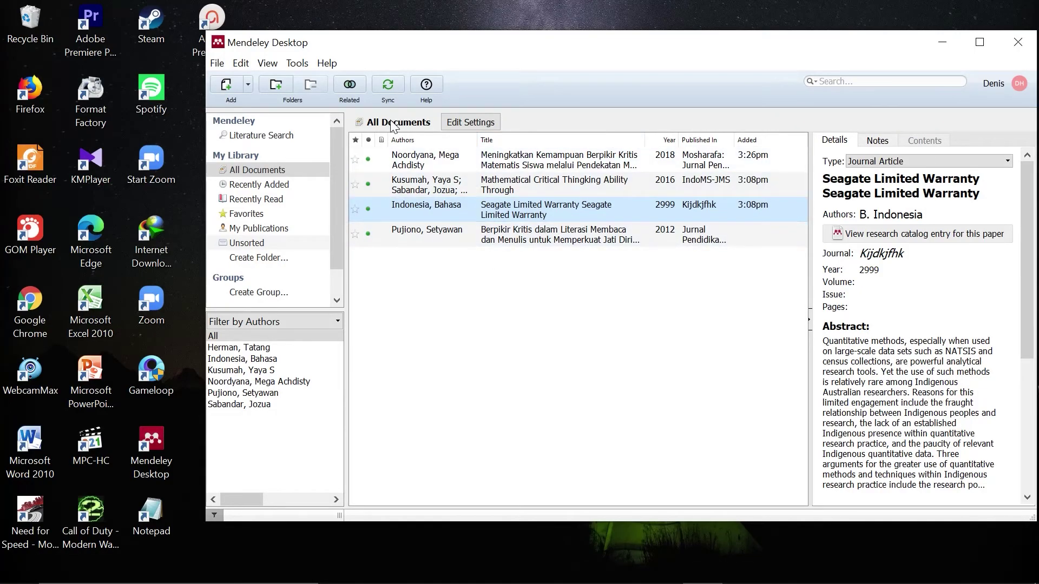
pyautogui.click(271, 138)
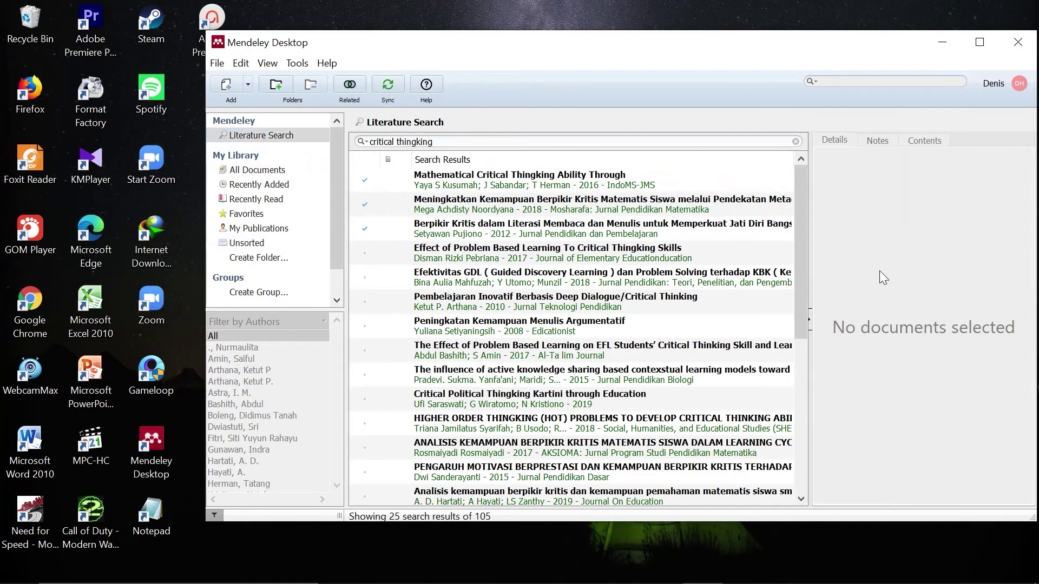
# Step: Select the article "Critical Political Thingking Kartini through Education" in the search results and copy its DOI from the details
pyautogui.click(507, 426)
pyautogui.click(485, 403)
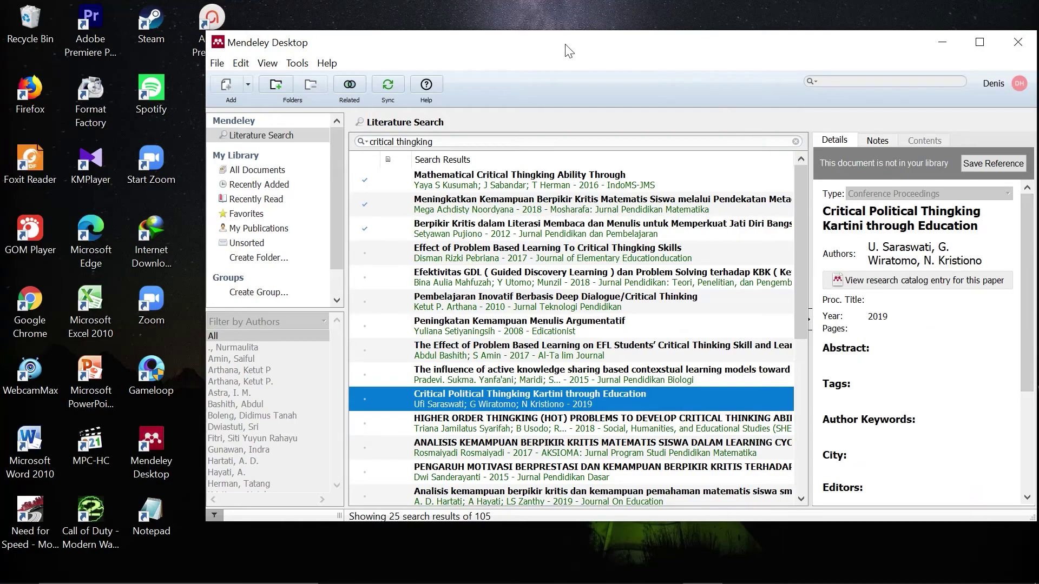
pyautogui.moveTo(1028, 292); pyautogui.dragTo(1038, 388)
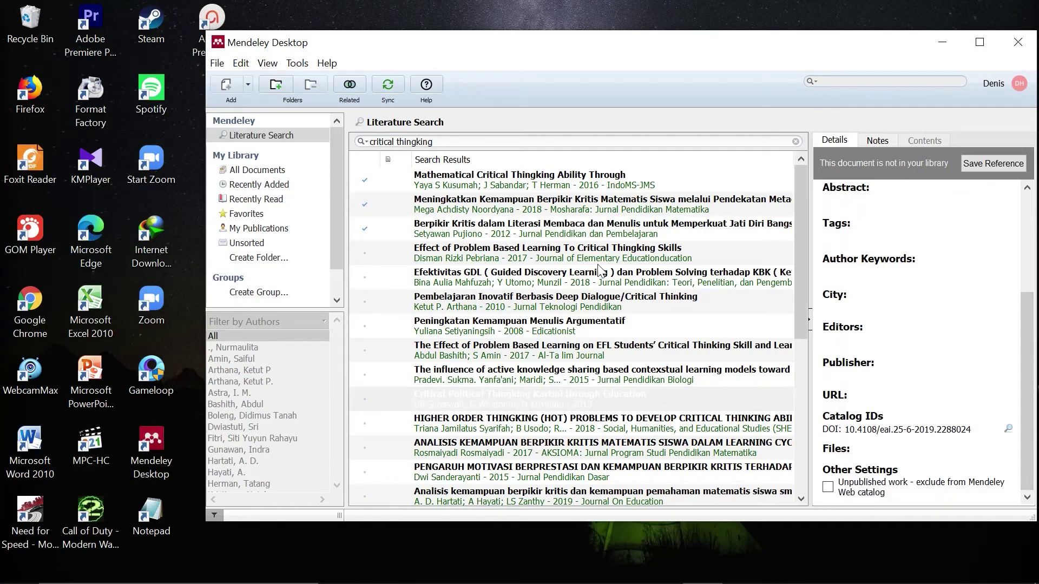
pyautogui.click(597, 303)
pyautogui.click(652, 374)
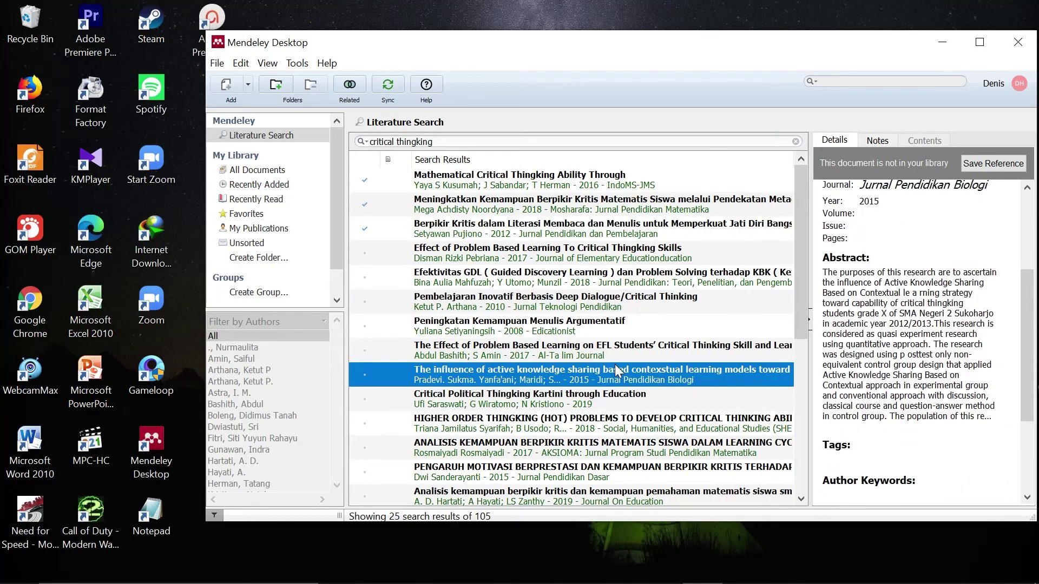
pyautogui.click(649, 397)
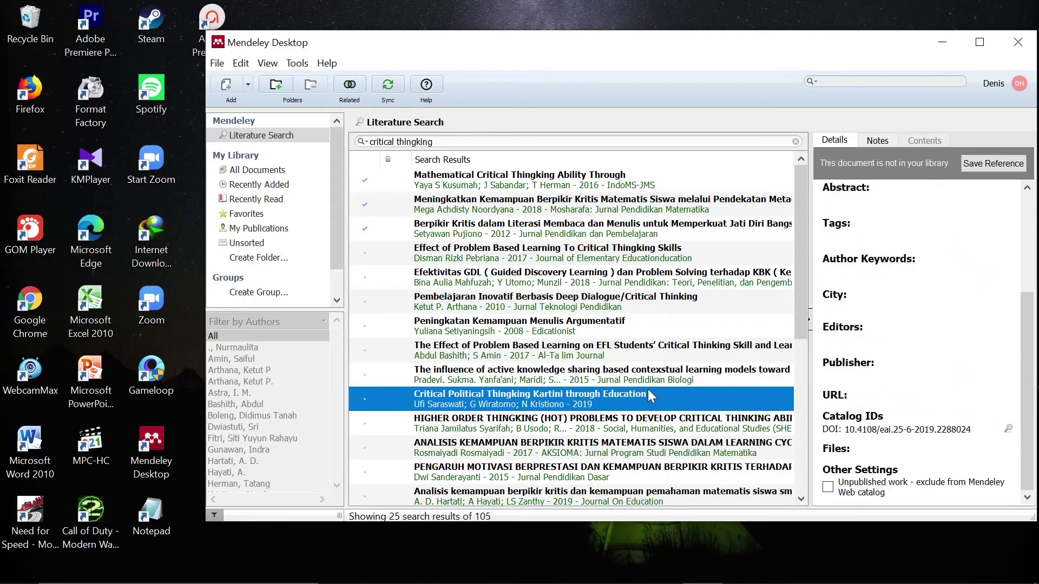
pyautogui.click(971, 433)
pyautogui.moveTo(971, 434); pyautogui.dragTo(846, 445)
pyautogui.hotkey('ctrl', 'c')
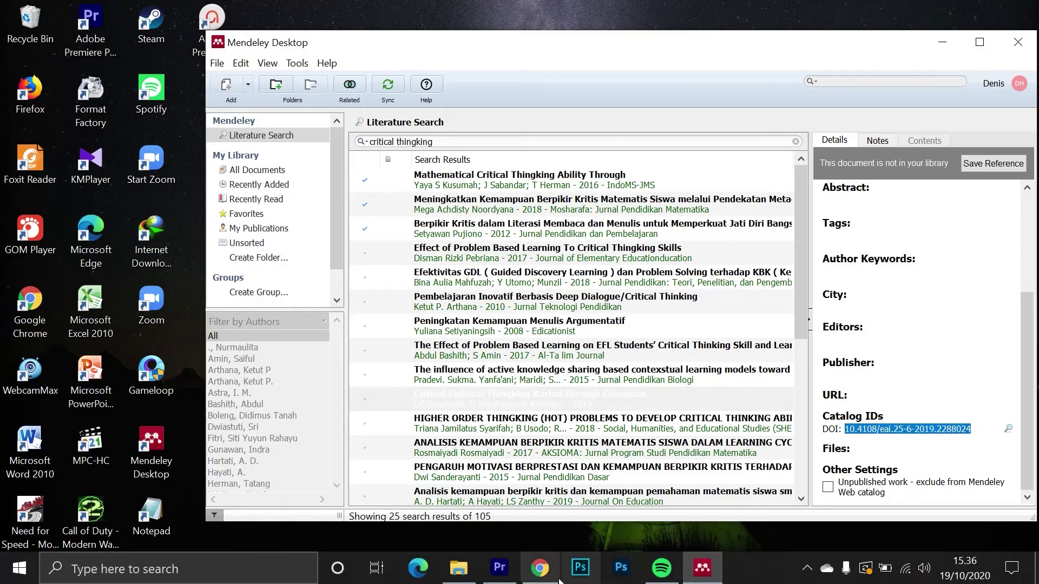
# Step: Switch to Chrome, search for "sci.hub" in a new tab and open the Sci-Hub site at scihub.wikicn.top
pyautogui.click(548, 579)
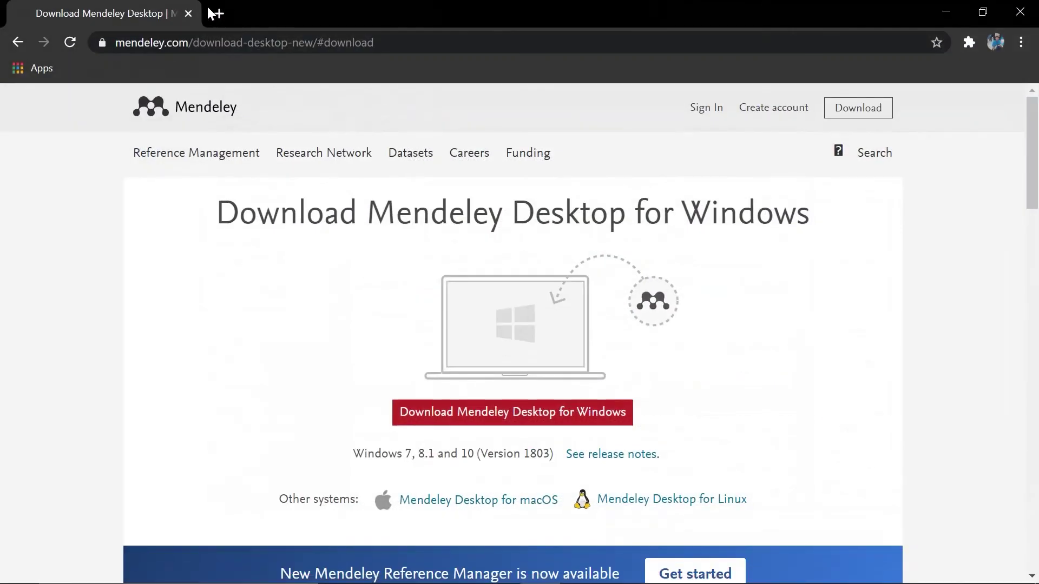
pyautogui.click(219, 14)
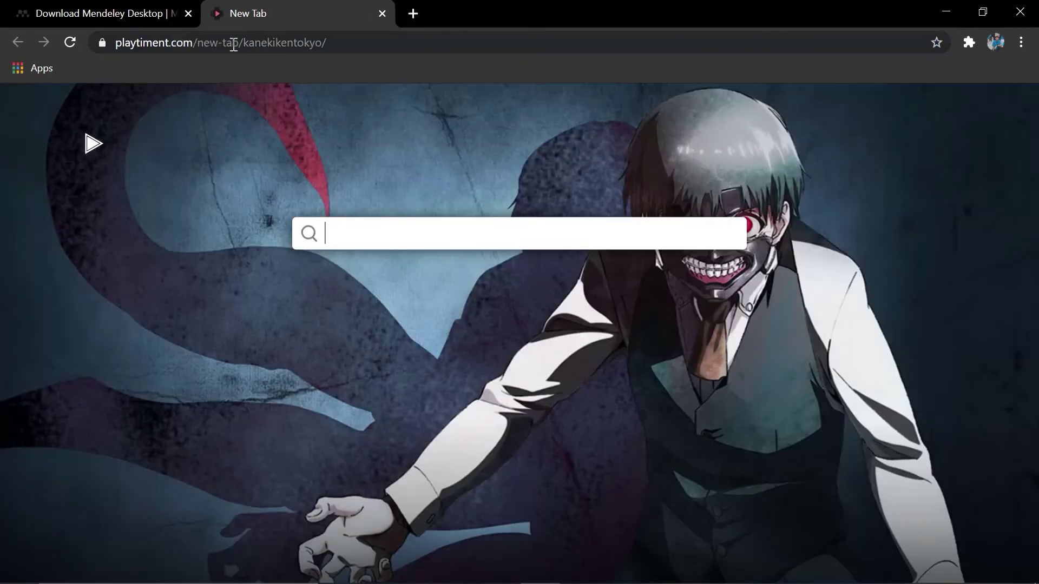
pyautogui.click(252, 47)
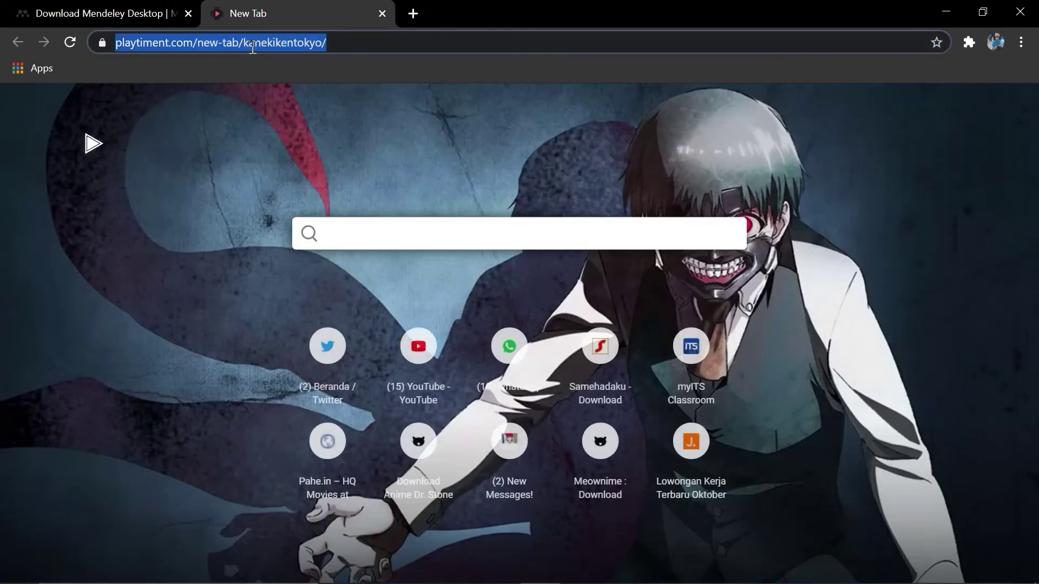
pyautogui.write('sch')
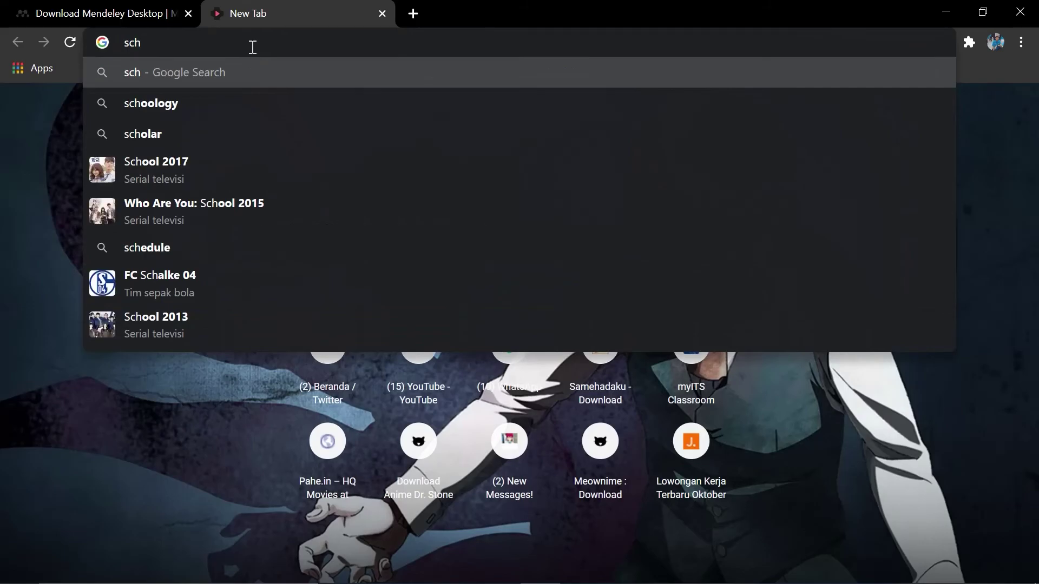
pyautogui.write('.')
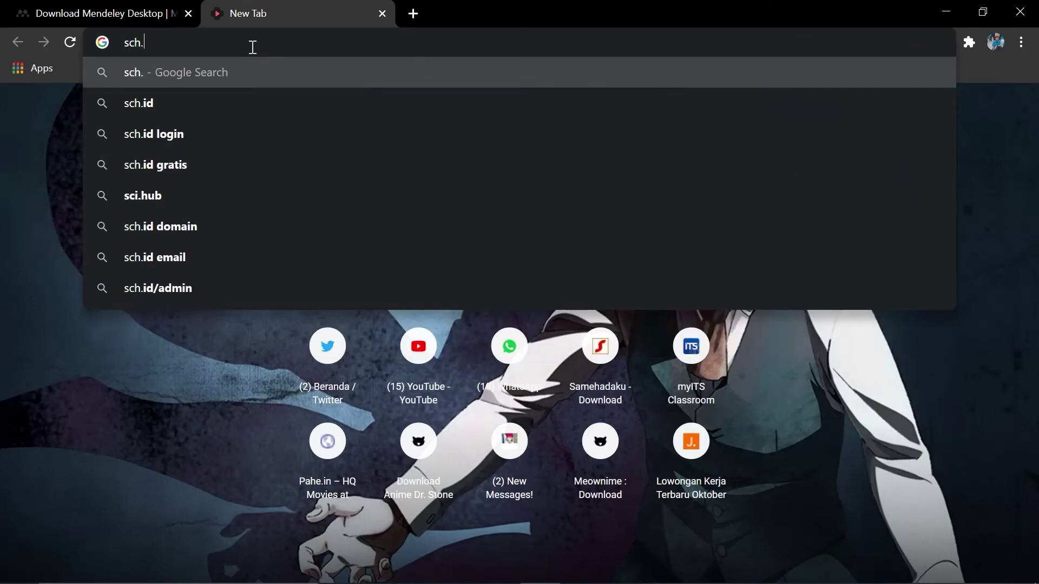
pyautogui.press('BackSpace')
pyautogui.press('BackSpace')
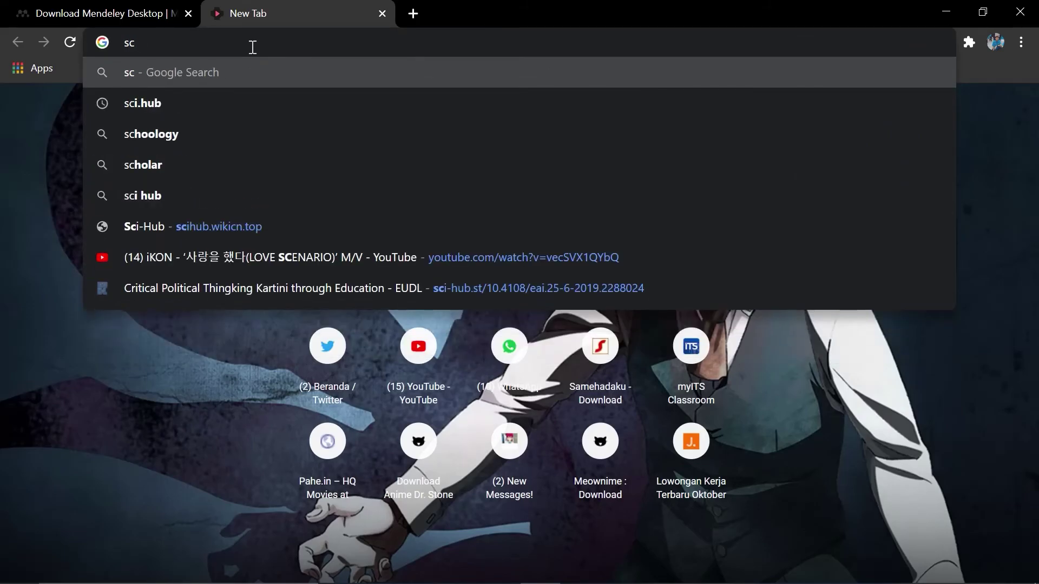
pyautogui.press('Down')
pyautogui.press('Return')
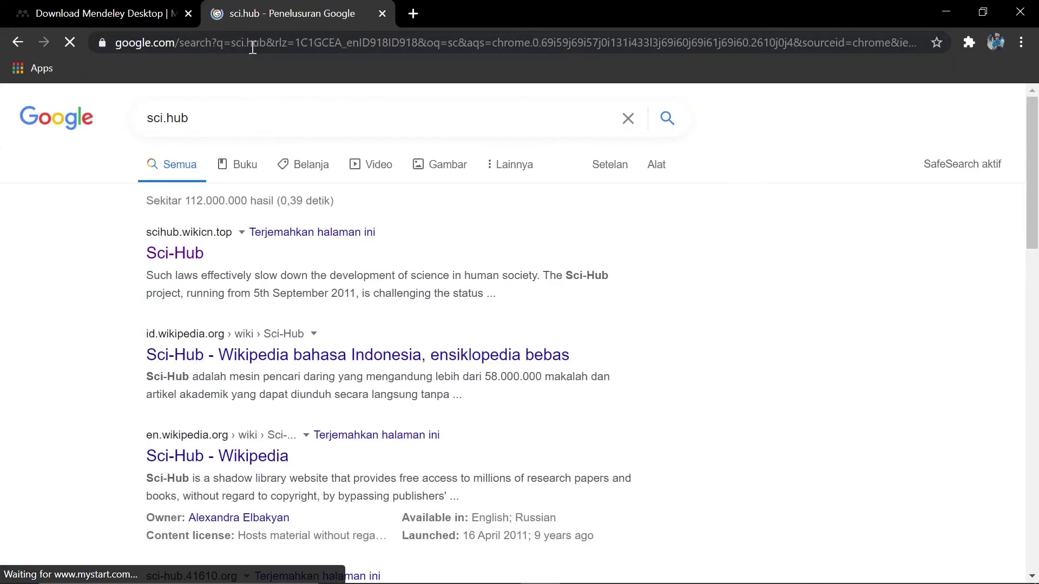
pyautogui.click(188, 253)
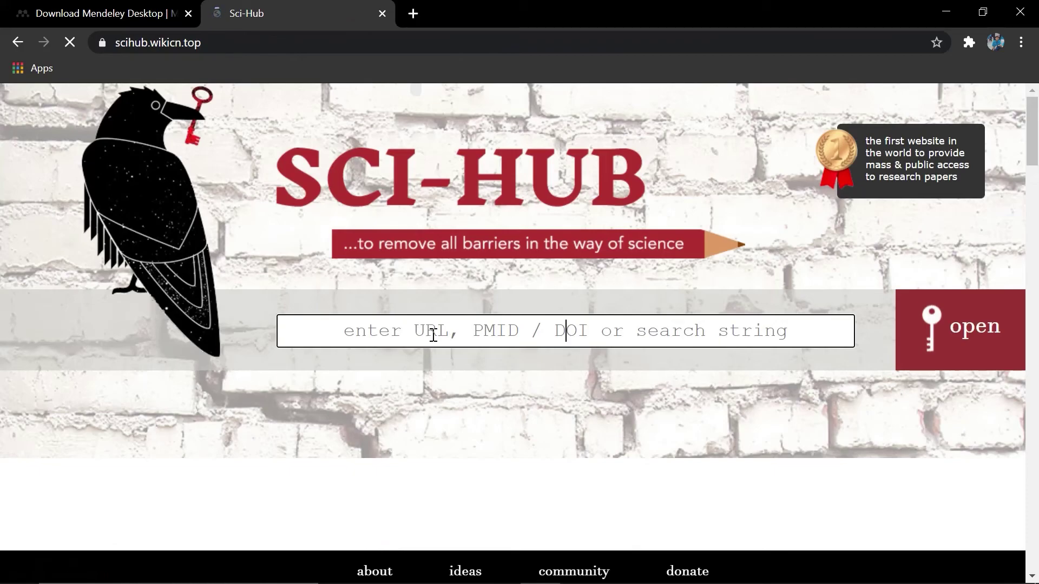
# Step: Look up the copied DOI 10.4108/eai.25-6-2019.2288024 on Sci-Hub and view the article page down to its abstract
pyautogui.hotkey('ctrl', 'v')
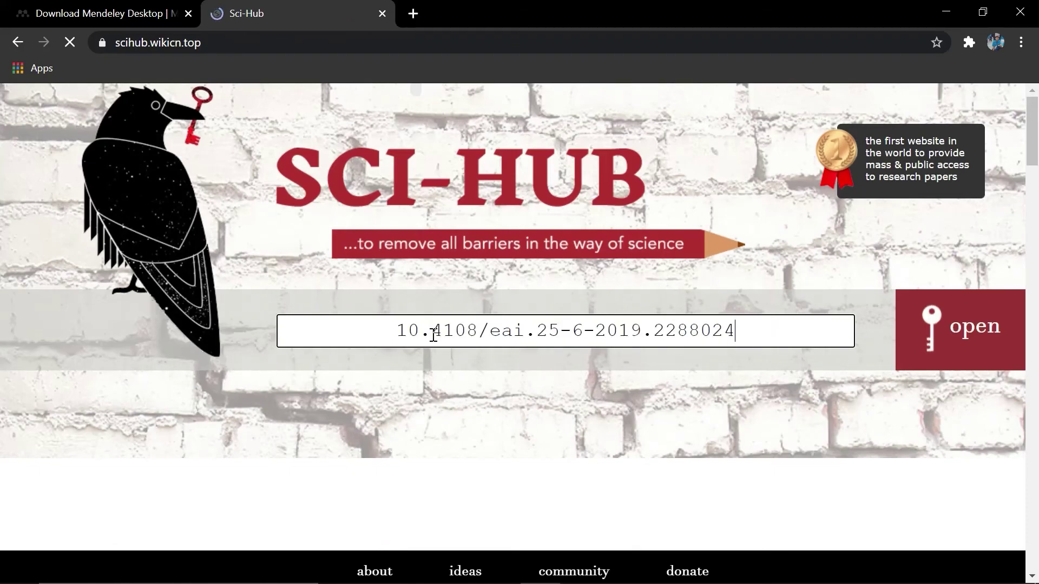
pyautogui.click(947, 329)
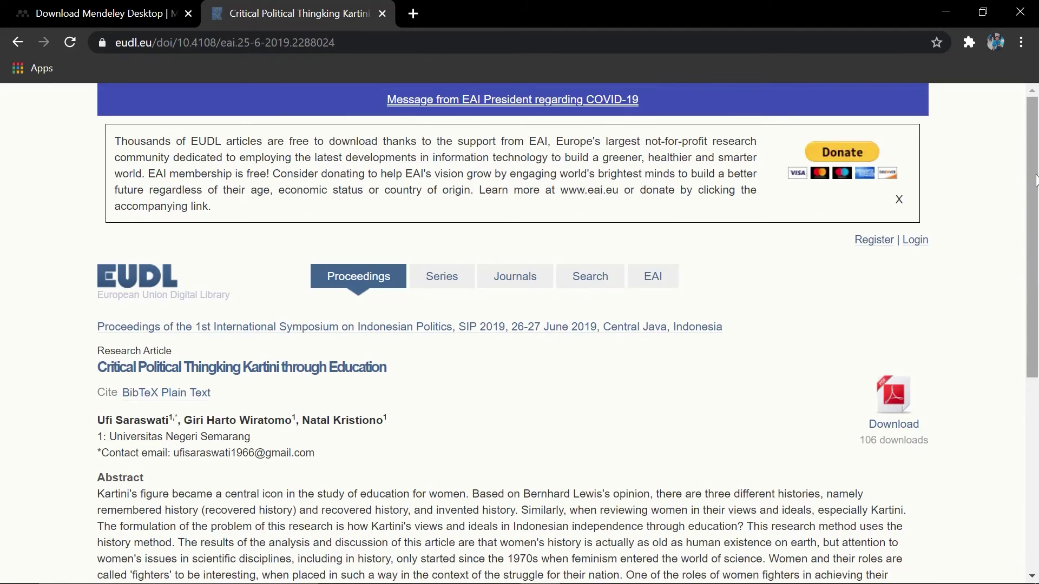
pyautogui.moveTo(1035, 184); pyautogui.dragTo(1035, 286)
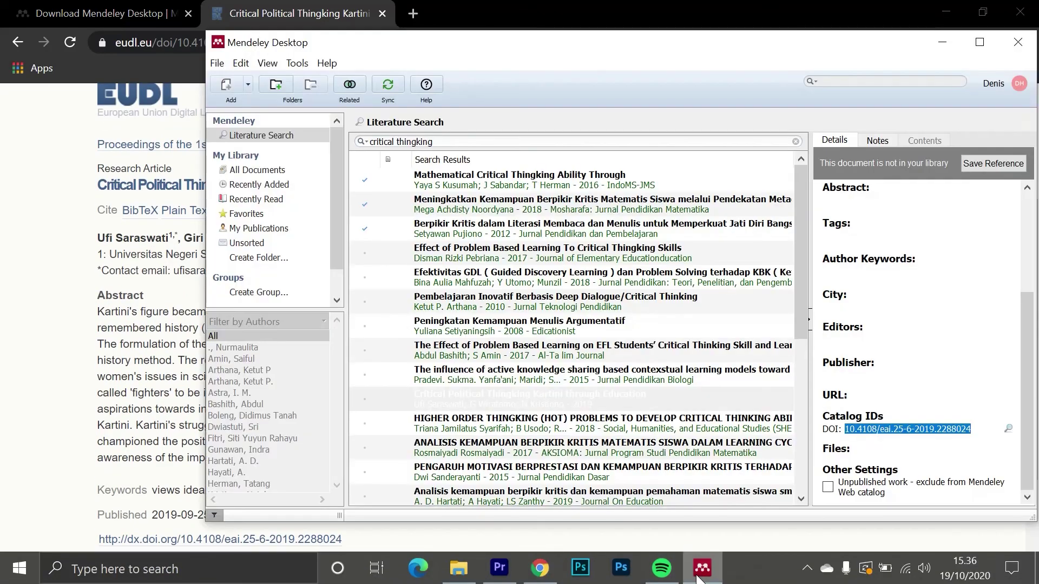
# Step: Switch to Mendeley Desktop, examine the details and catalog IDs of "Meningkatkan Kemampuan Berpikir Kritis Matematis Siswa", and minimize the window
pyautogui.click(702, 576)
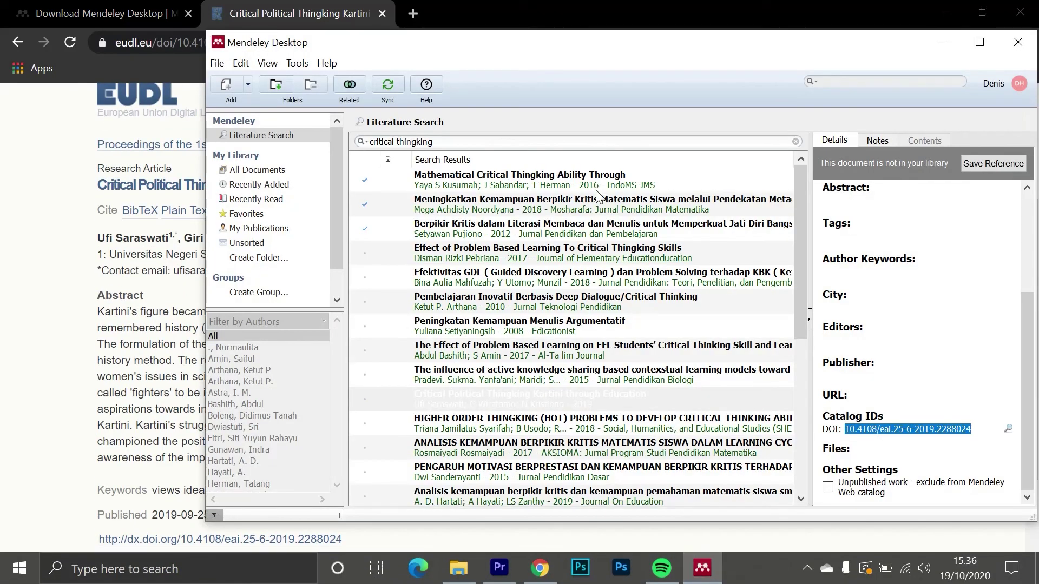
pyautogui.click(515, 203)
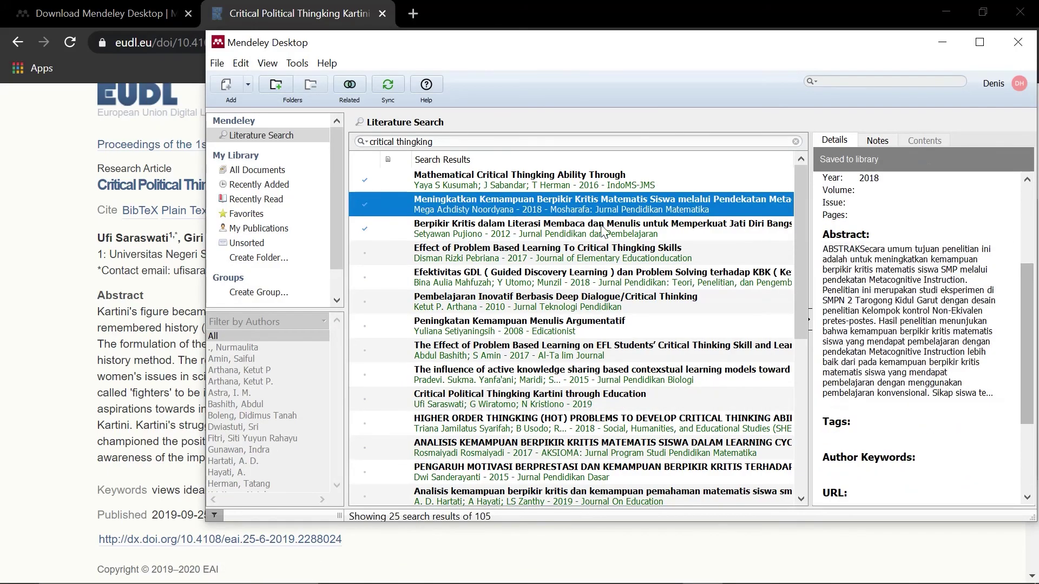
pyautogui.moveTo(1034, 354); pyautogui.dragTo(1028, 290)
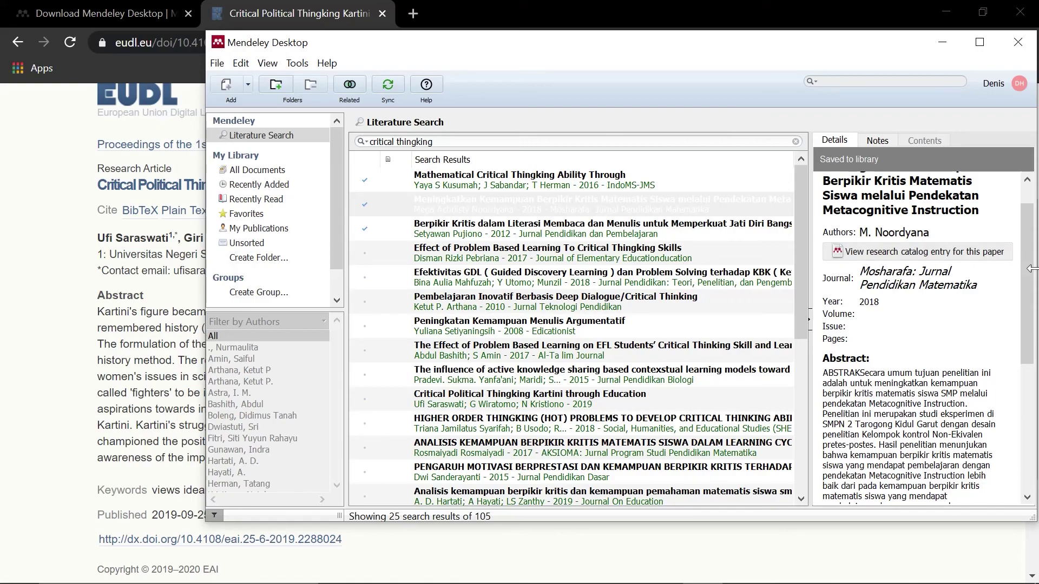
pyautogui.moveTo(1032, 269); pyautogui.dragTo(1036, 403)
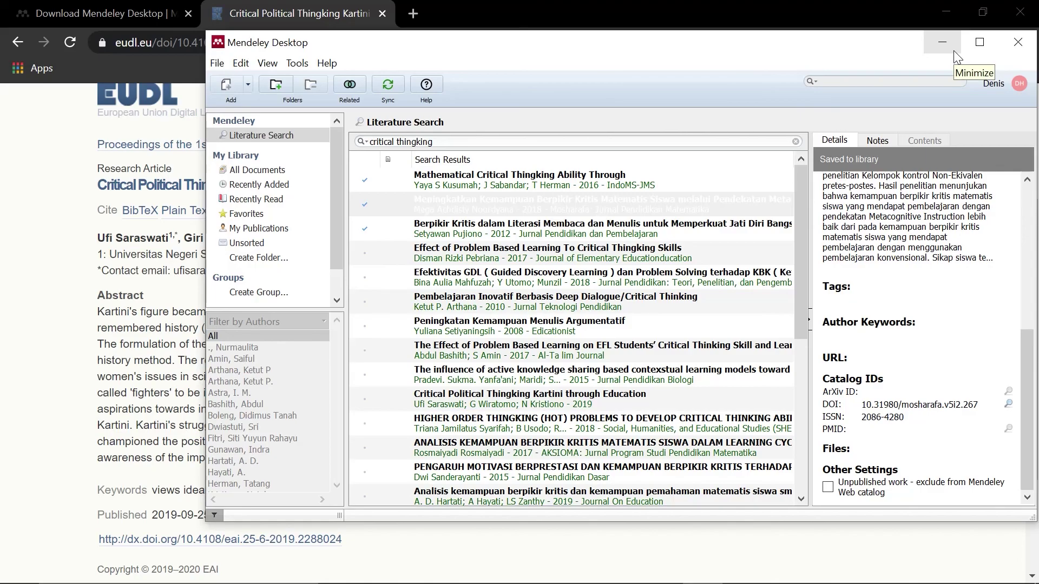
pyautogui.click(942, 42)
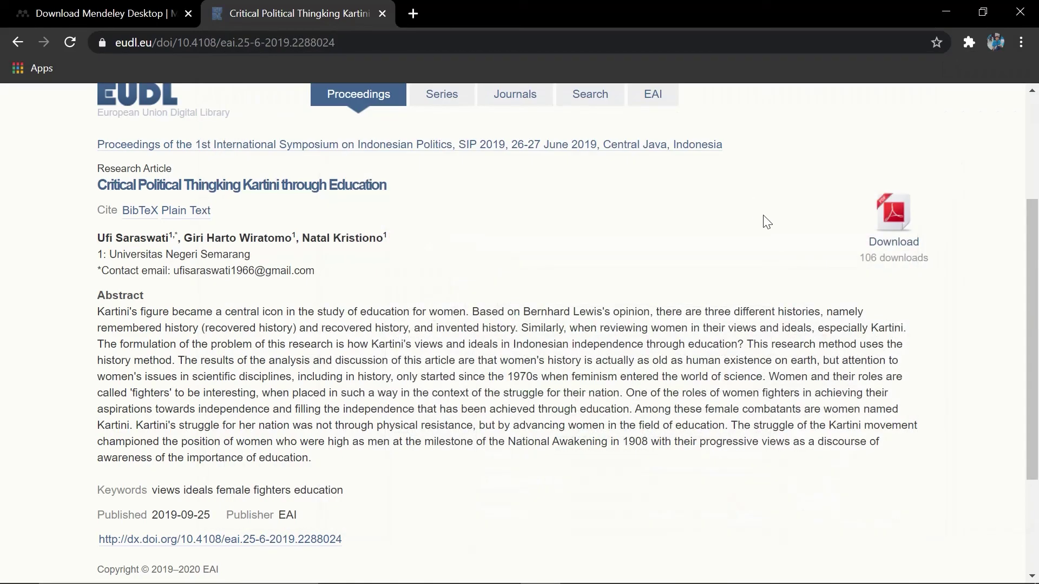